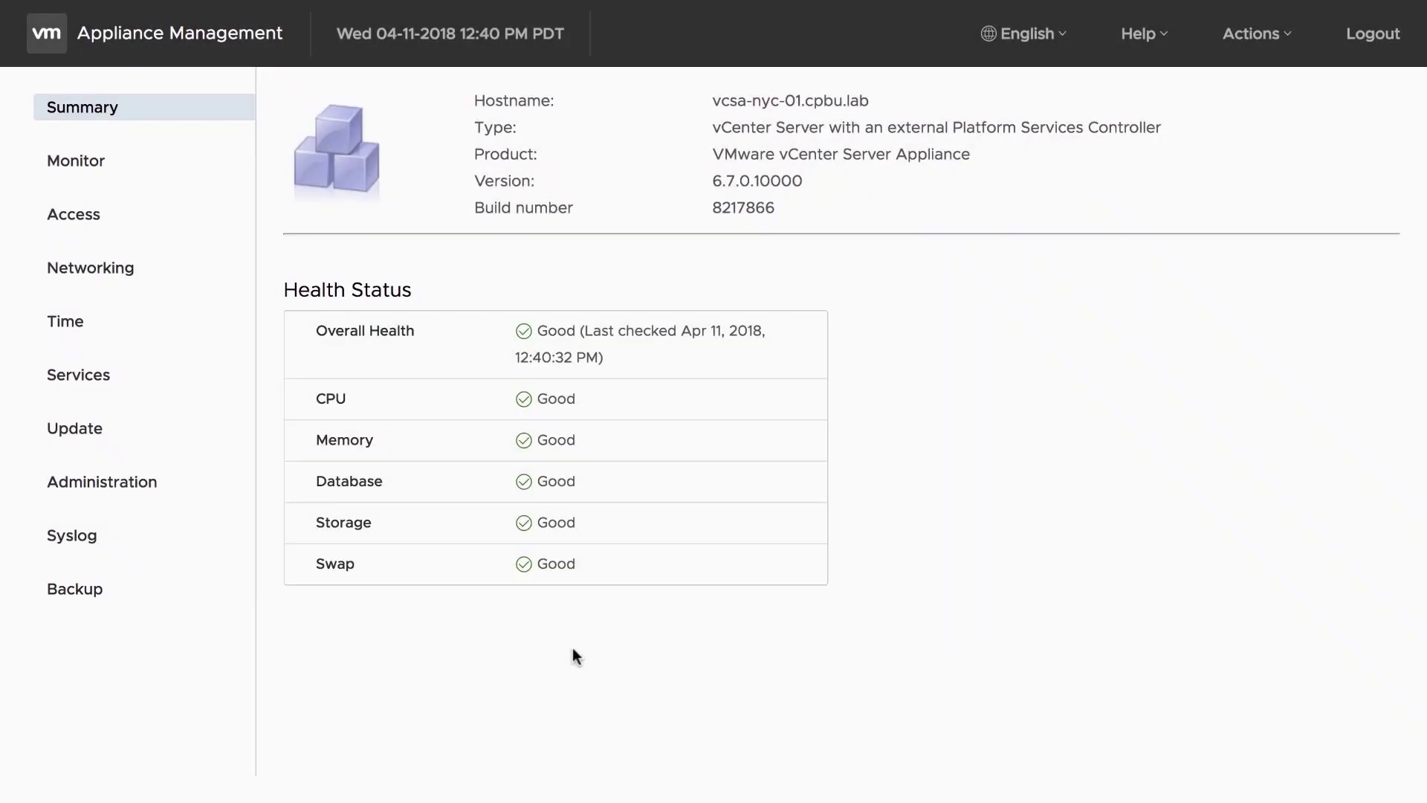
- Open the Backup page in the Appliance Management sidebar
{"action": "left_click", "coordinate": [112, 601]}
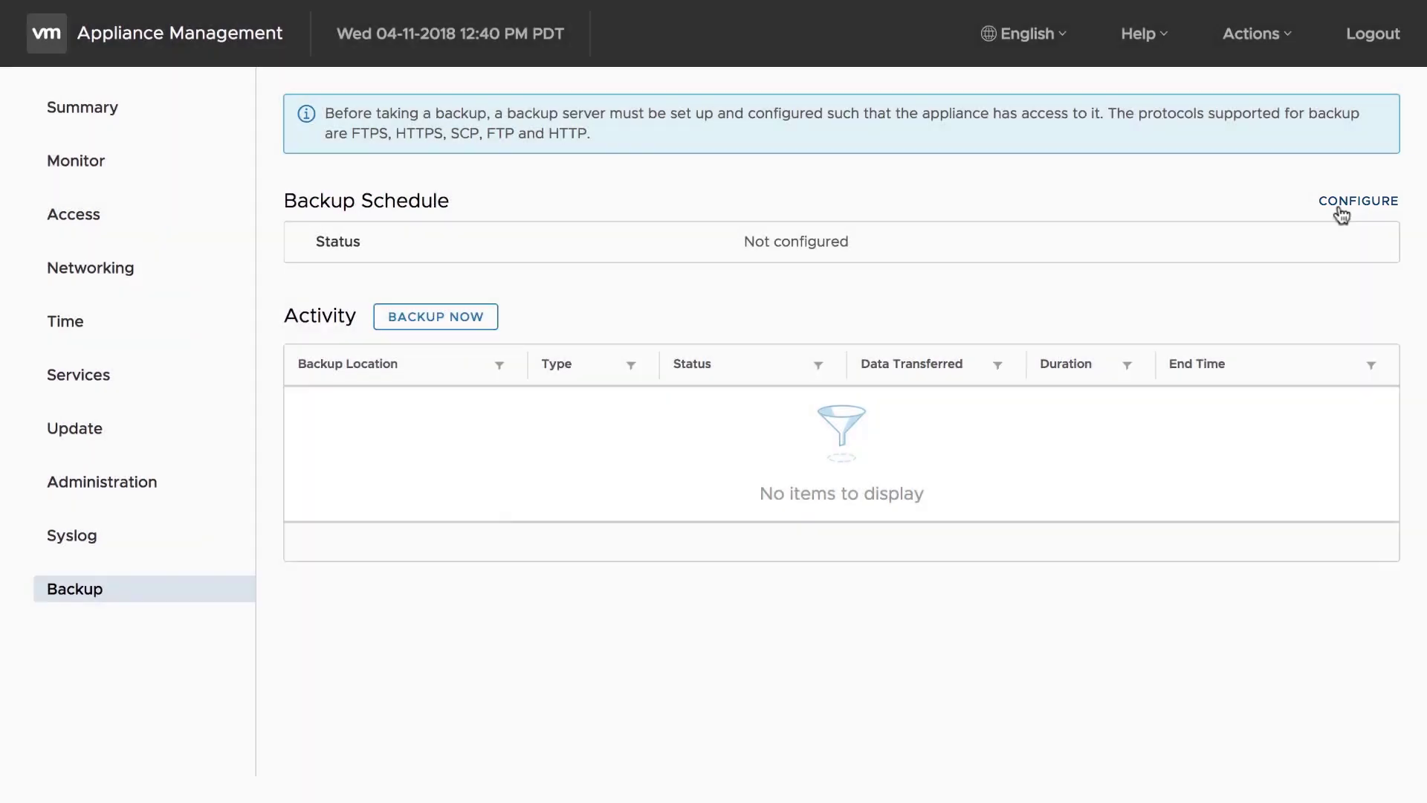
- Start a backup schedule with location ftp://ftp-mgmt-01.cpbu.lab/backups/nyc and the FTP server's user name and password
{"action": "left_click", "coordinate": [1342, 214]}
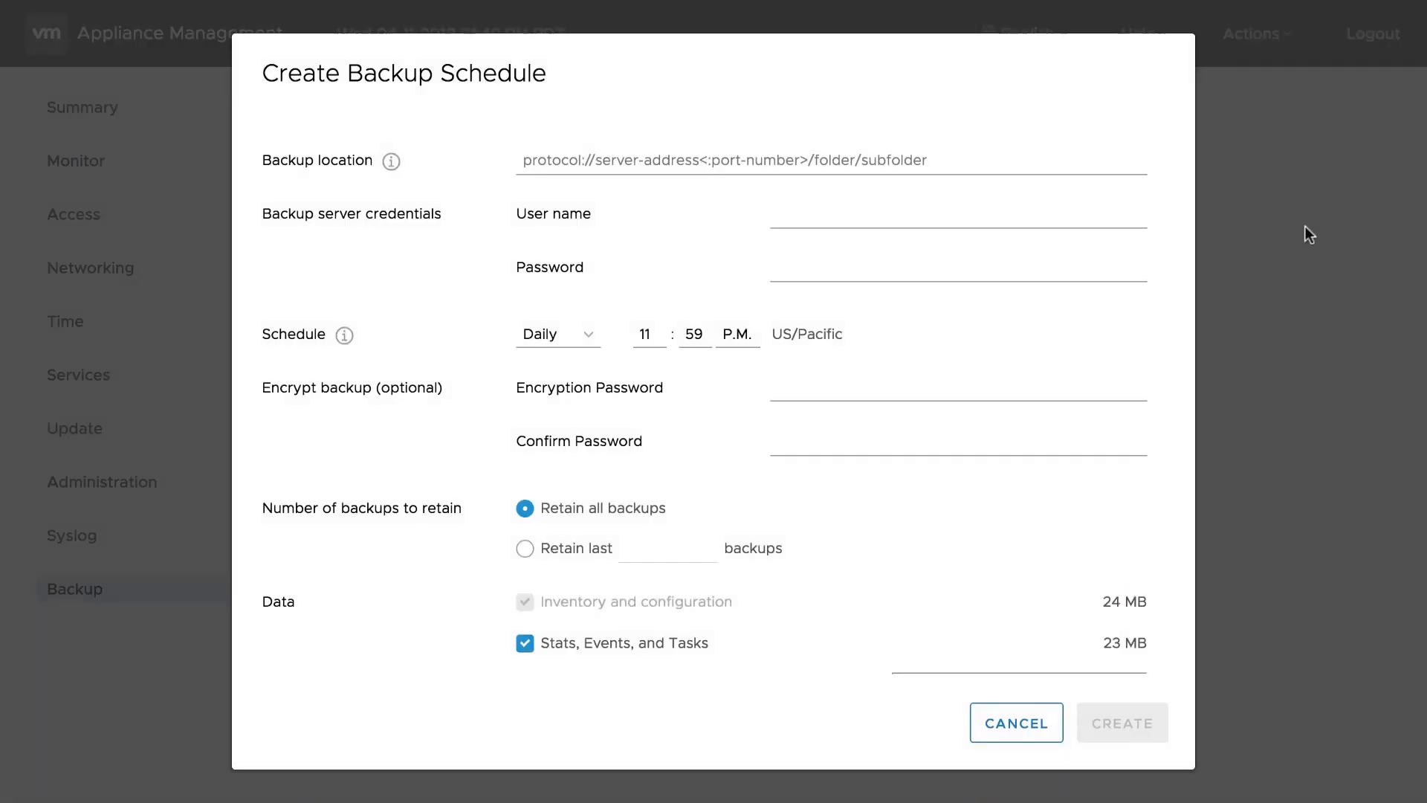
{"action": "type", "text": "ftp://ftp-mgmt-01.cpbu.lab/backups/nyc"}
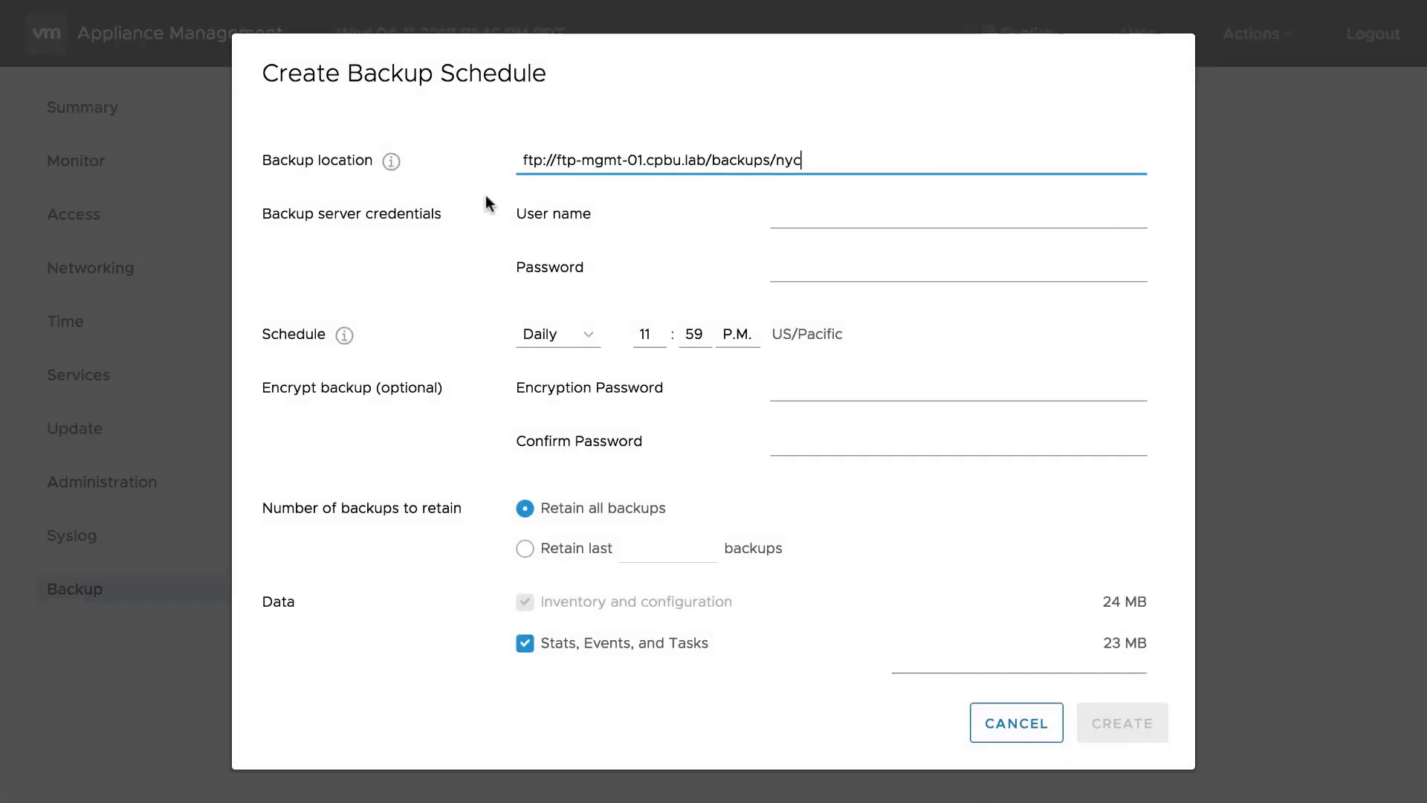
{"action": "key", "text": "Tab"}
{"action": "type", "text": "emad"}
{"action": "key", "text": "Tab"}
{"action": "type", "text": "********"}
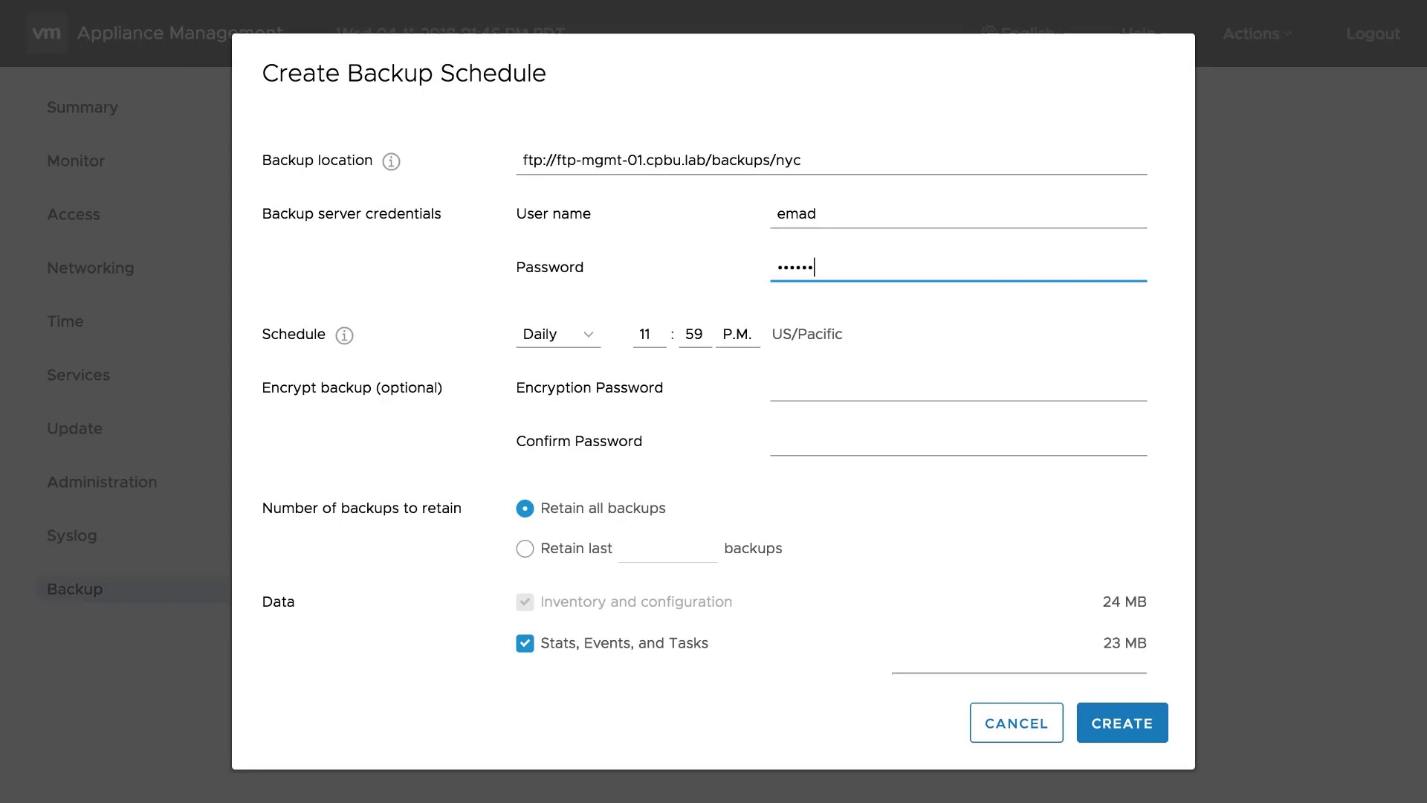
- Schedule the backup daily at 01:48 P.M., retaining the last 5 backups
{"action": "left_click", "coordinate": [547, 334]}
{"action": "left_click", "coordinate": [640, 341]}
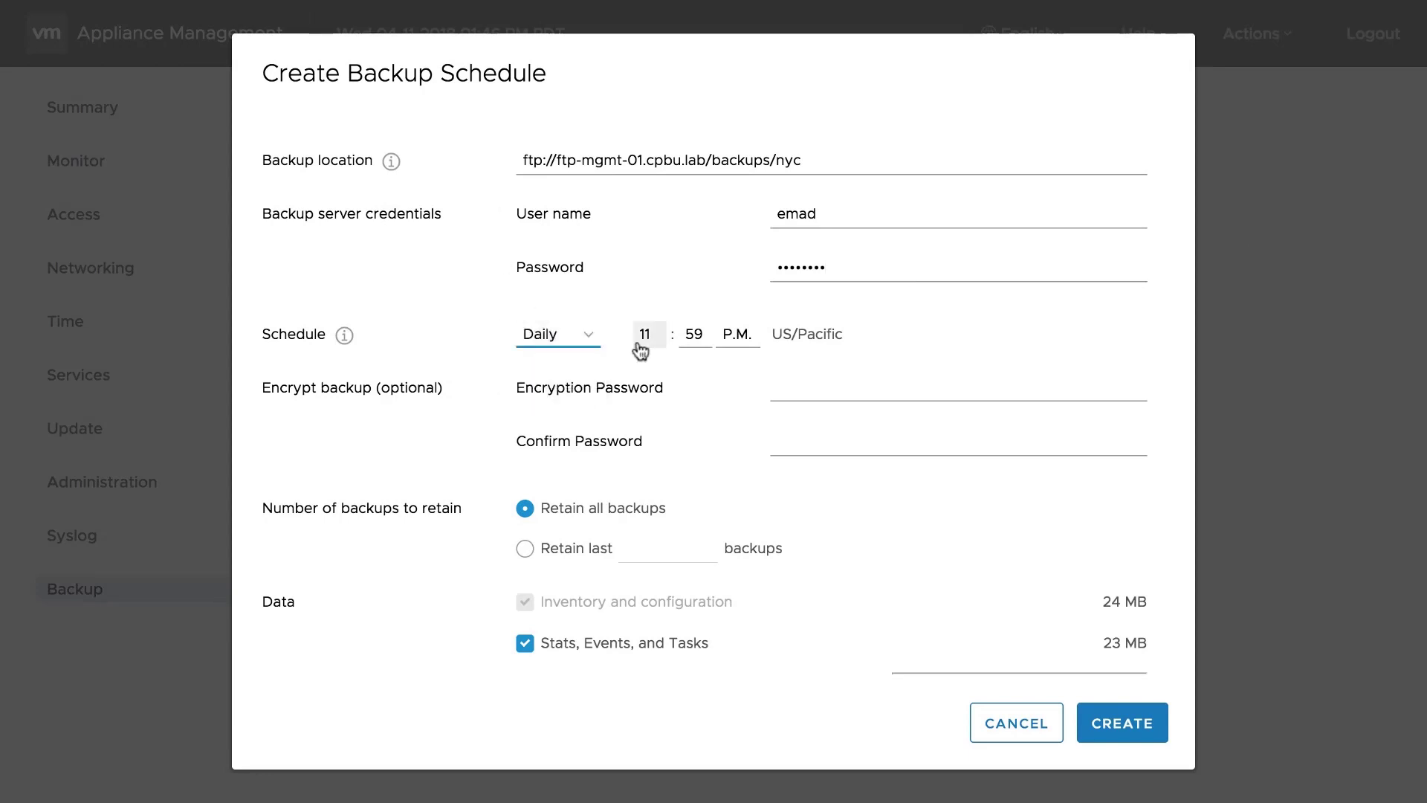
{"action": "left_click", "coordinate": [645, 340]}
{"action": "left_click", "coordinate": [662, 136]}
{"action": "left_click", "coordinate": [700, 339]}
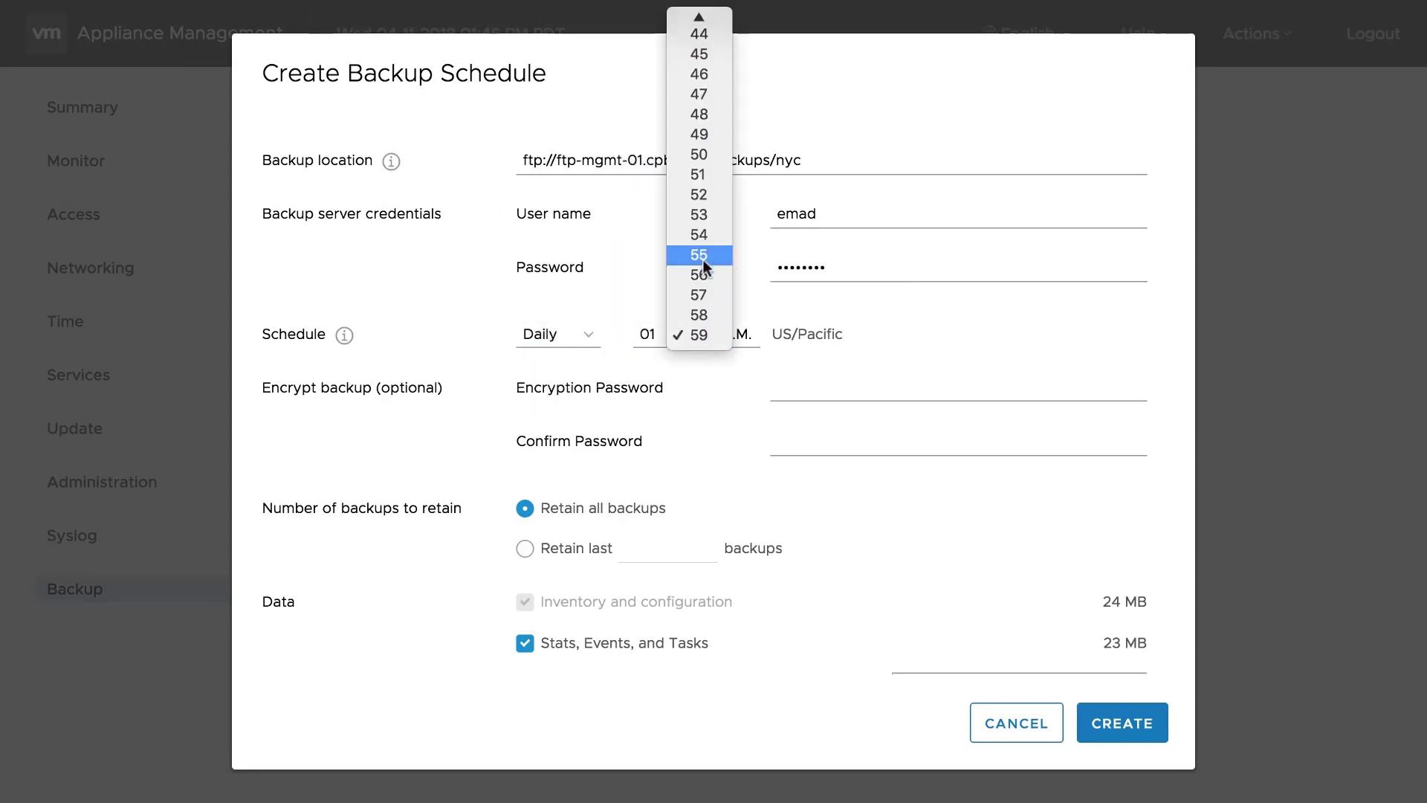
{"action": "left_click", "coordinate": [698, 119]}
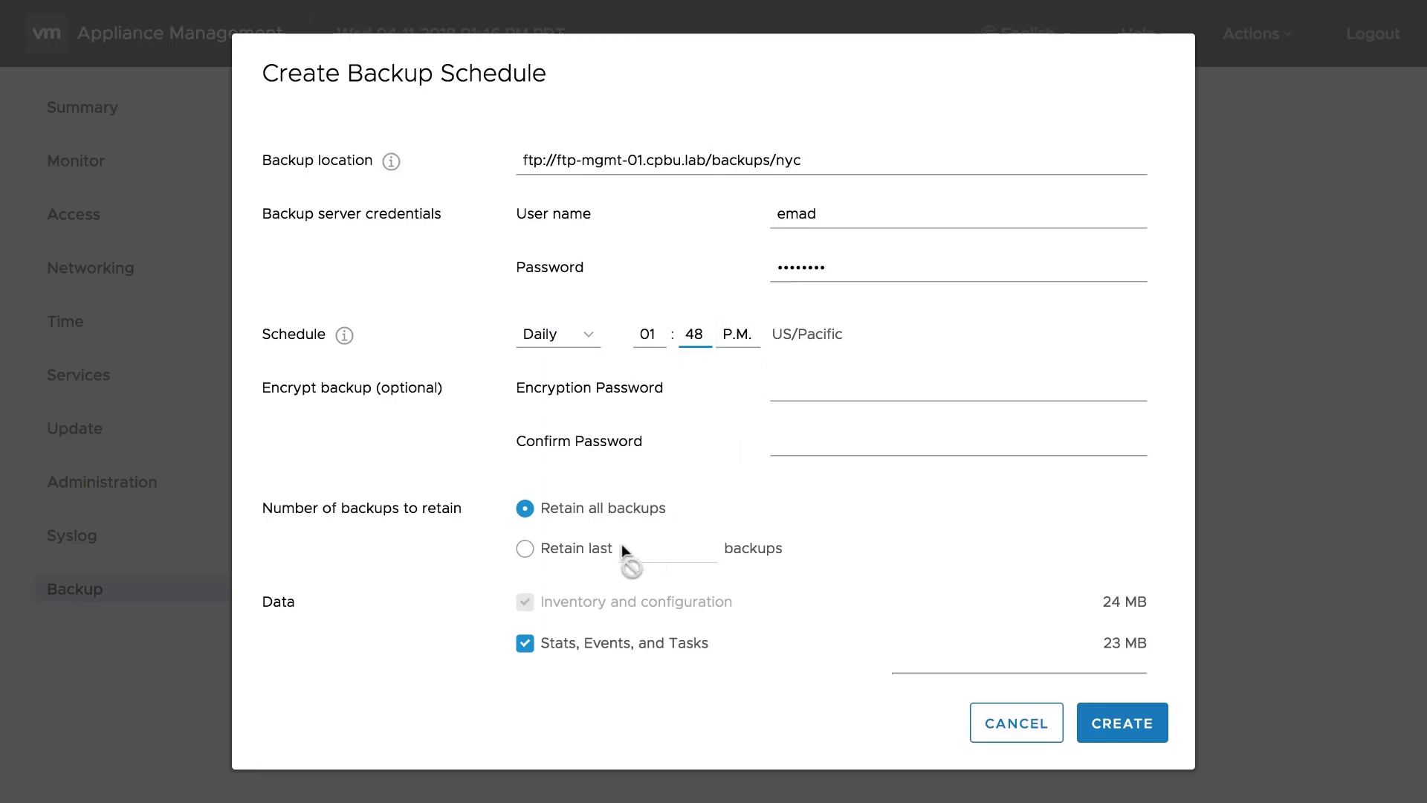
{"action": "left_click", "coordinate": [556, 554]}
{"action": "left_click", "coordinate": [659, 558]}
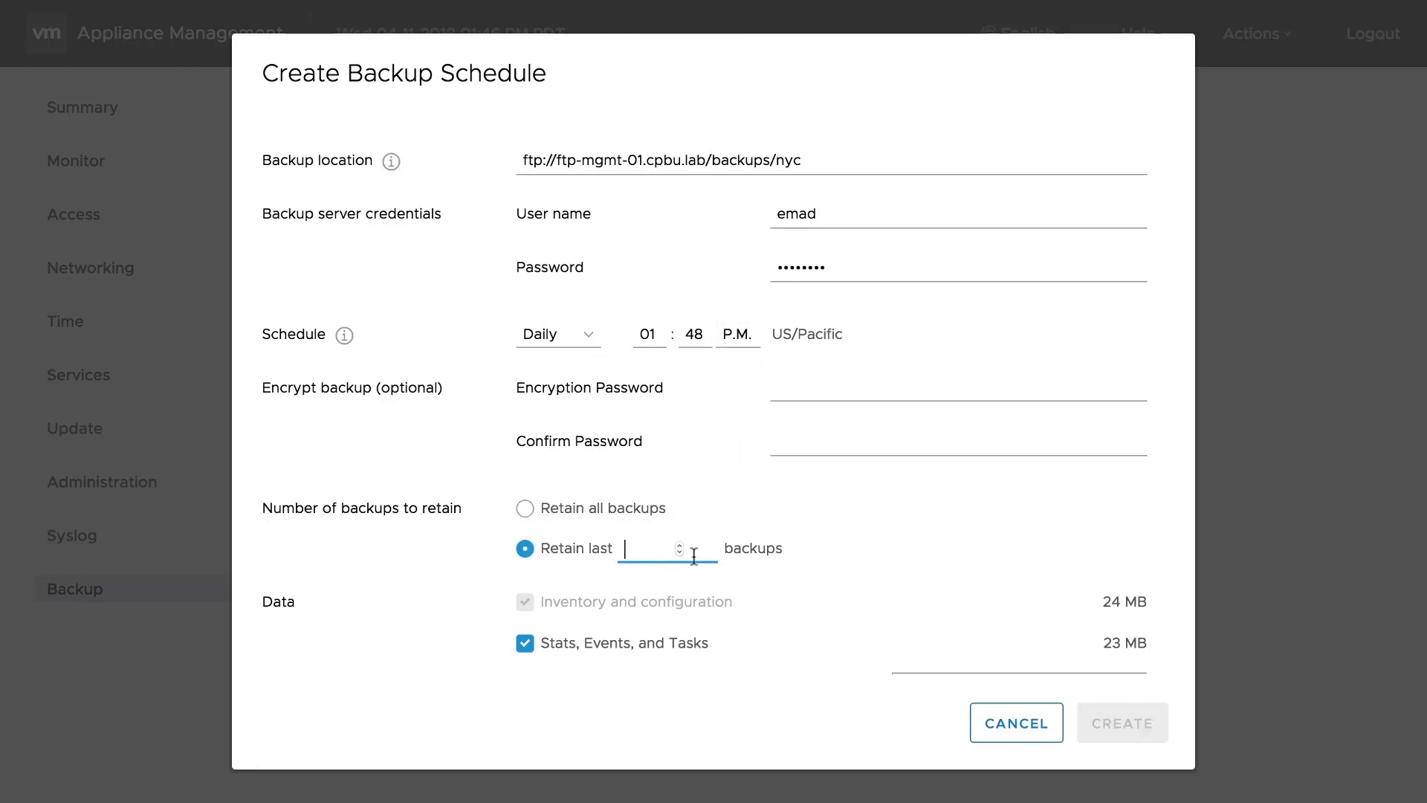
{"action": "left_click", "coordinate": [679, 545]}
{"action": "left_click", "coordinate": [678, 546]}
{"action": "left_click", "coordinate": [679, 545]}
{"action": "left_click", "coordinate": [679, 545]}
{"action": "left_click", "coordinate": [679, 546]}
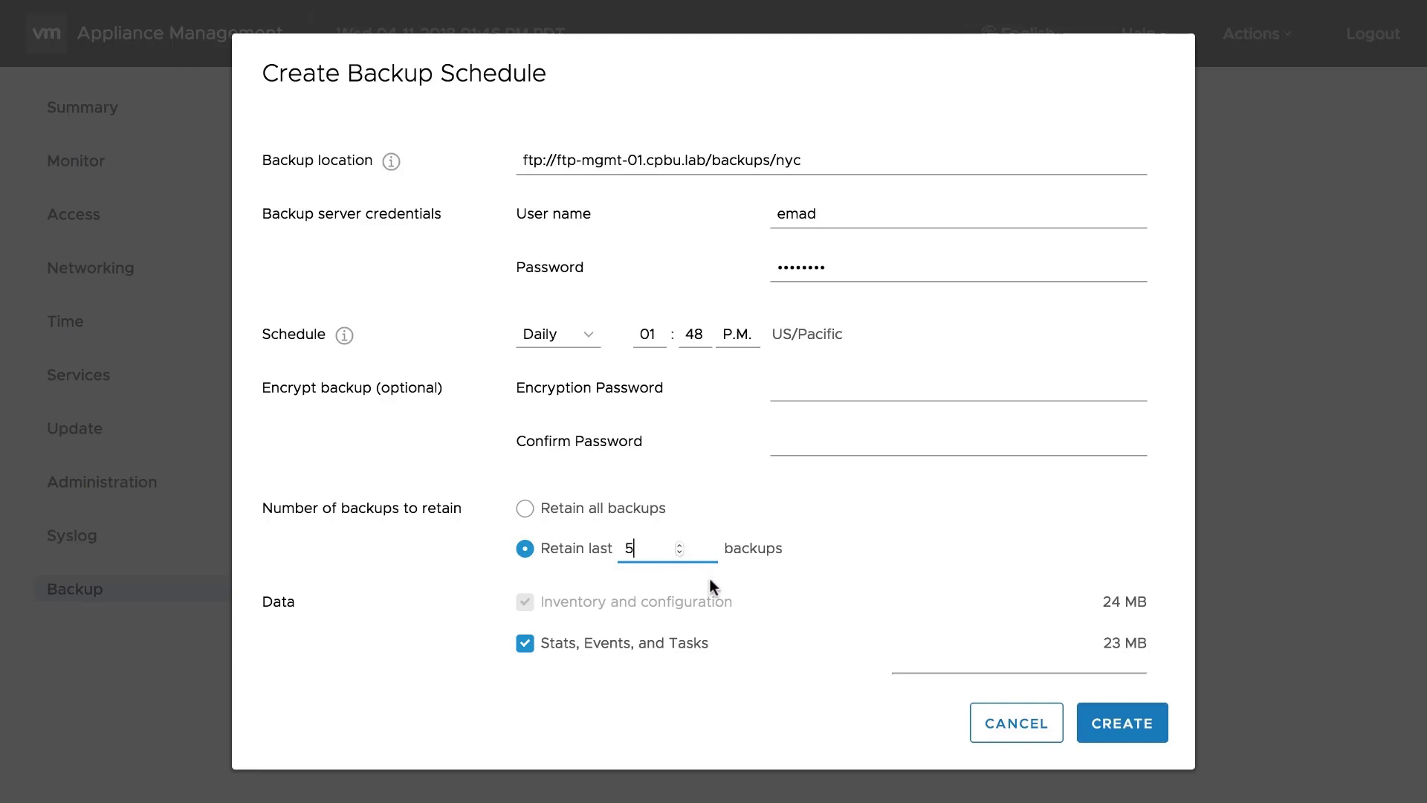
{"action": "left_click", "coordinate": [783, 605]}
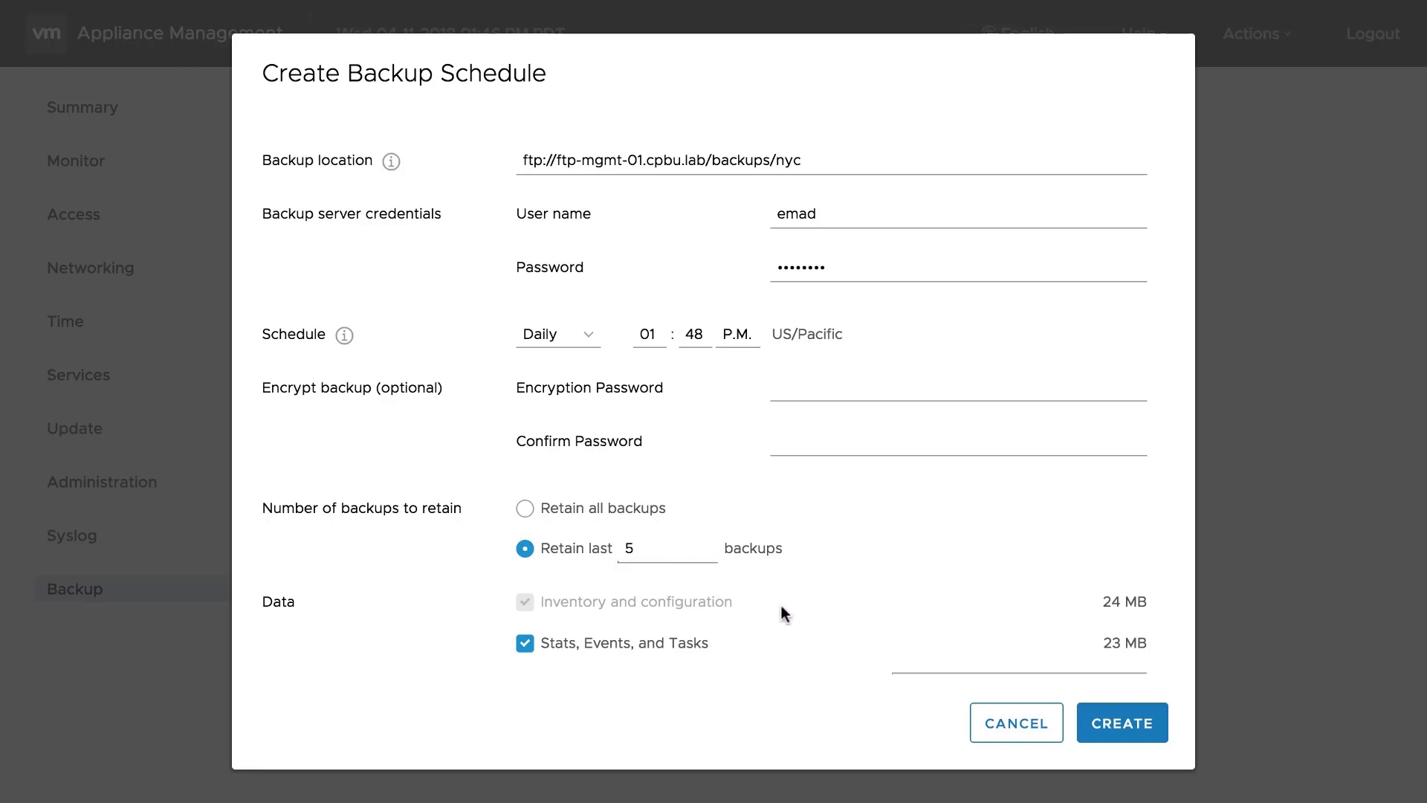
- Create the schedule, then view its details and the completed 12.81 MB backup's location and start time
{"action": "left_click", "coordinate": [1121, 723]}
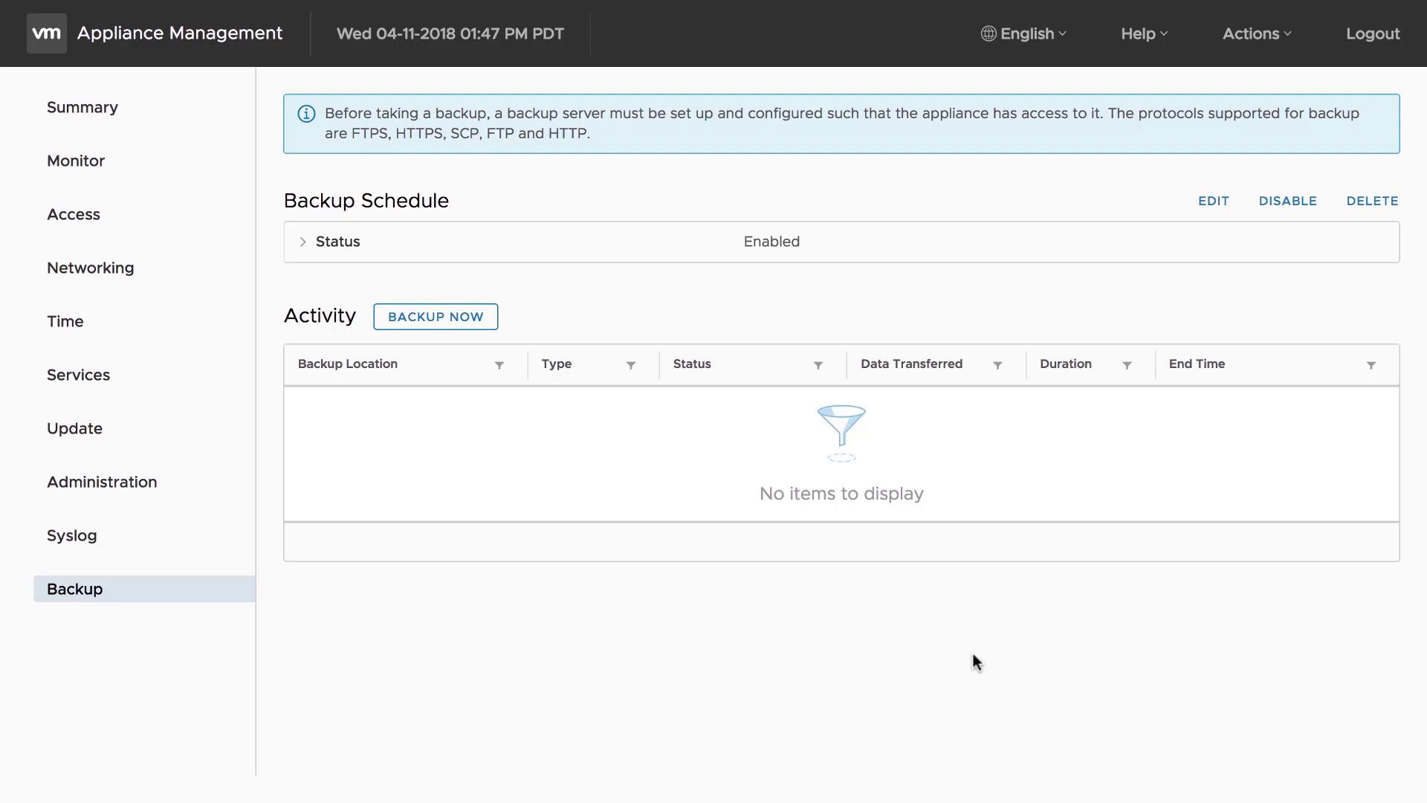
{"action": "left_click", "coordinate": [309, 259]}
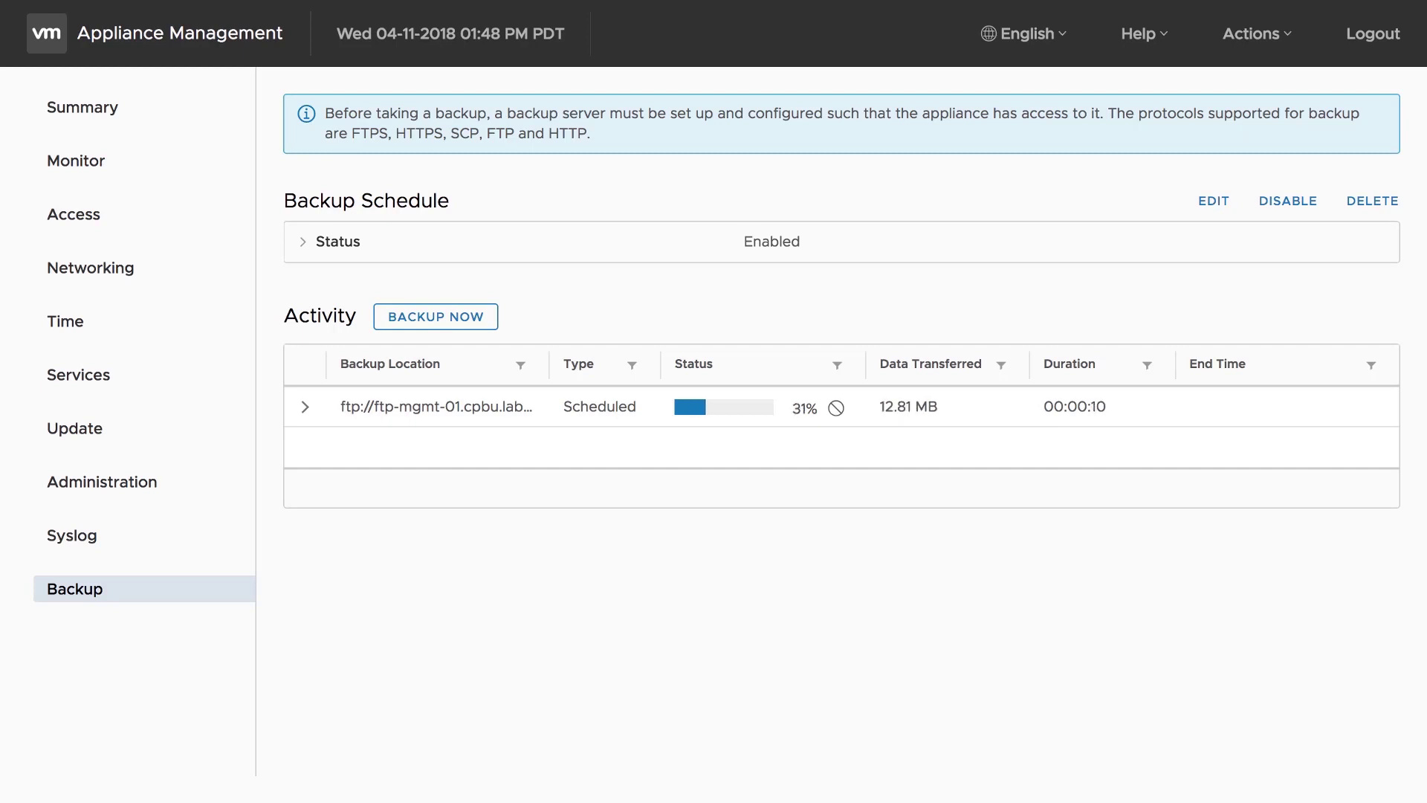
{"action": "left_click", "coordinate": [304, 408]}
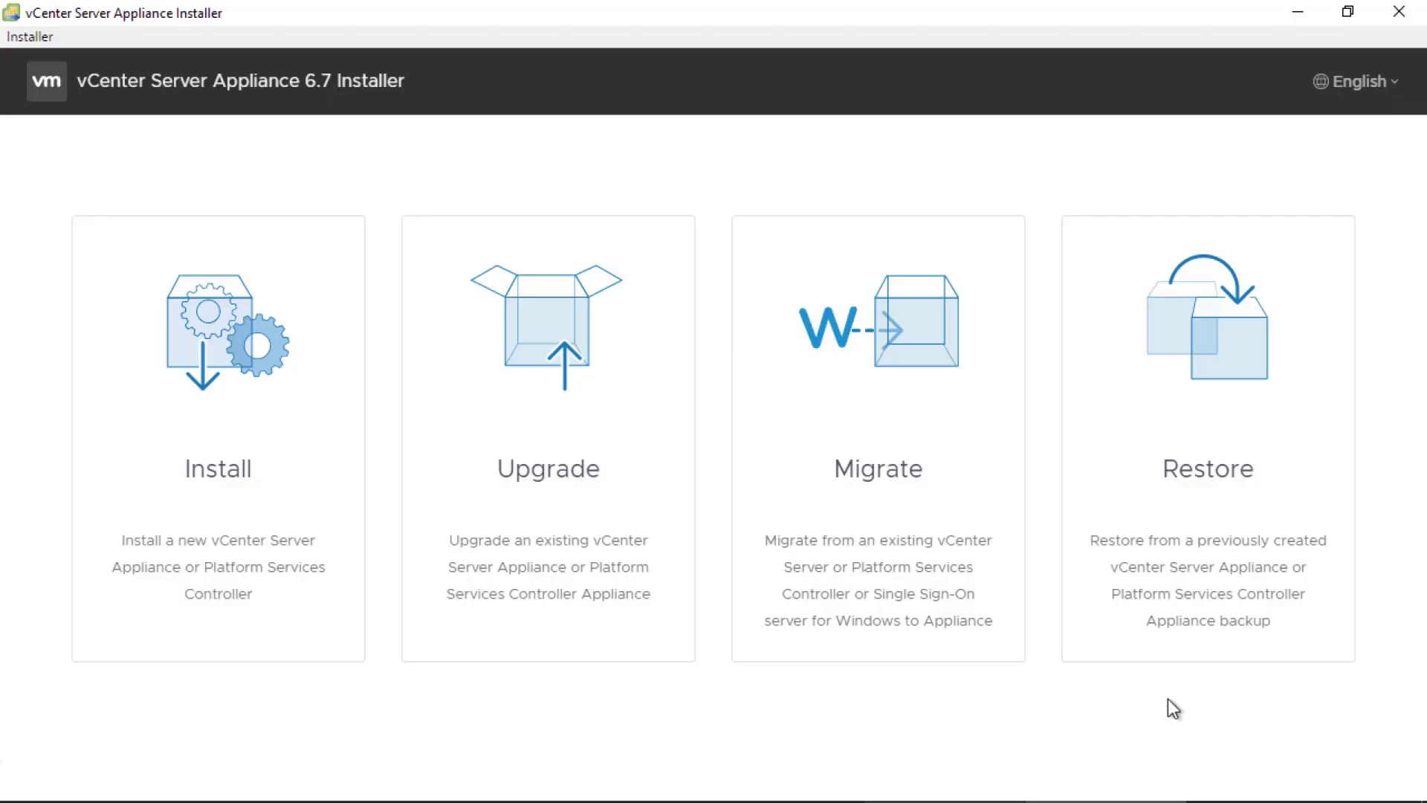
- Start a Restore in the installer and accept the license agreement
{"action": "left_click", "coordinate": [1189, 492]}
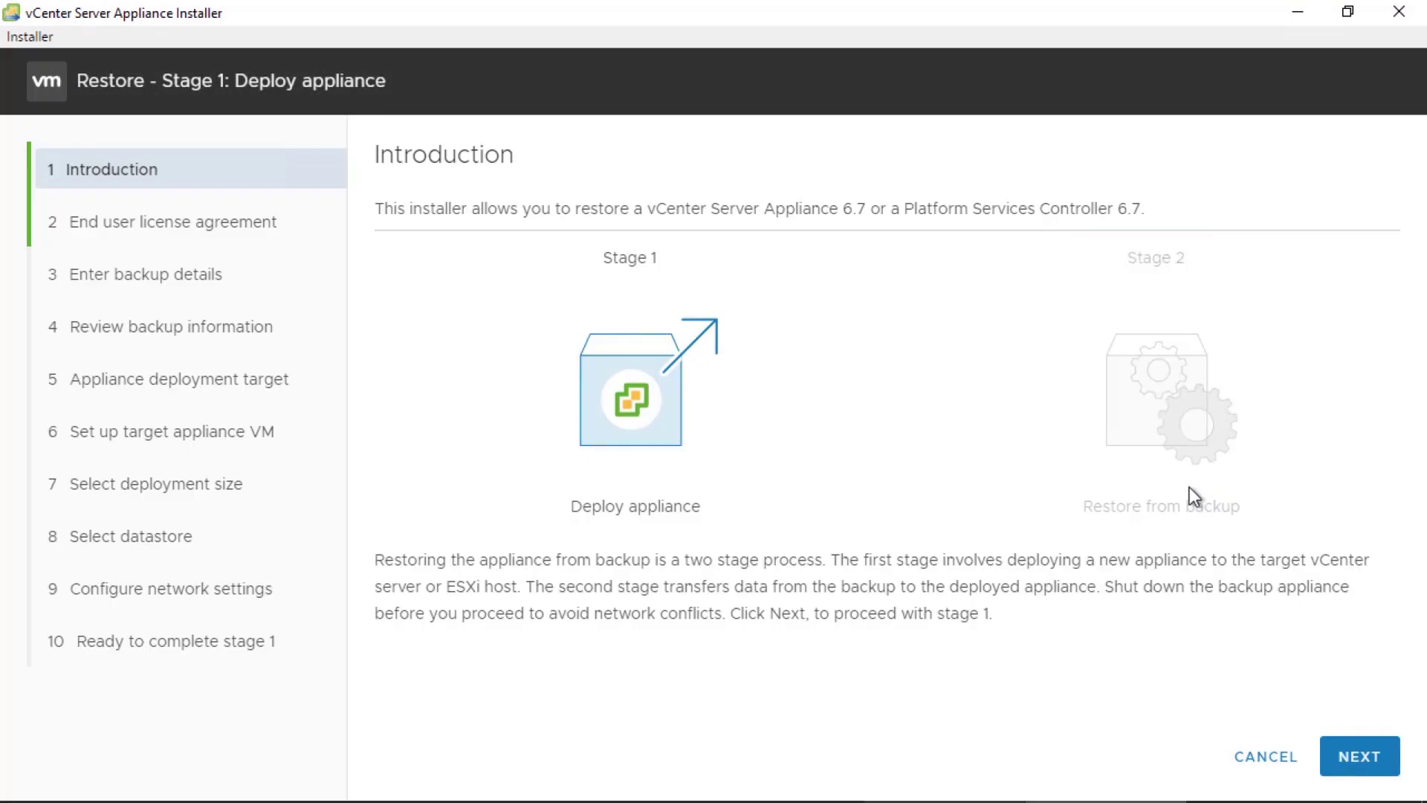
{"action": "left_click", "coordinate": [1334, 755]}
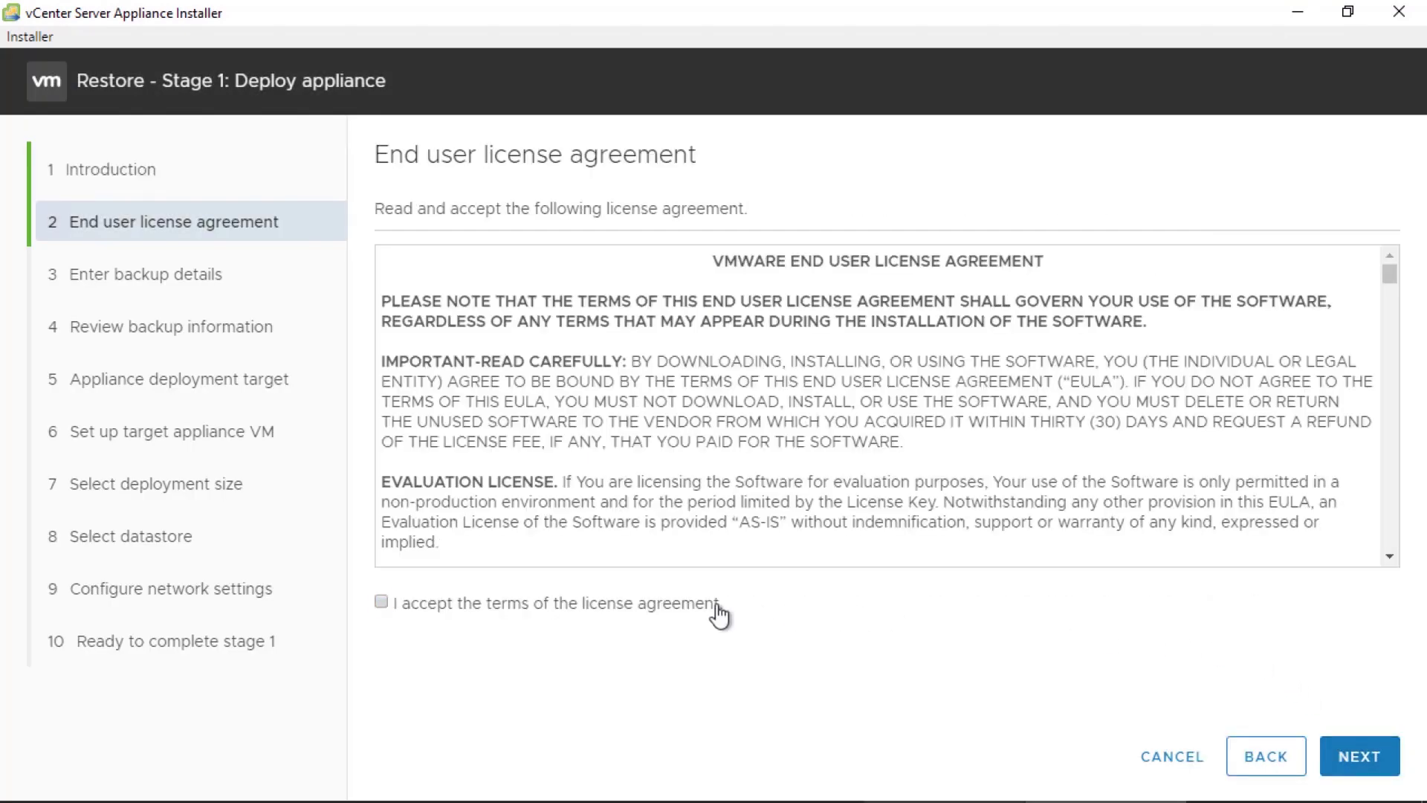
{"action": "left_click", "coordinate": [715, 604]}
{"action": "left_click", "coordinate": [1327, 755]}
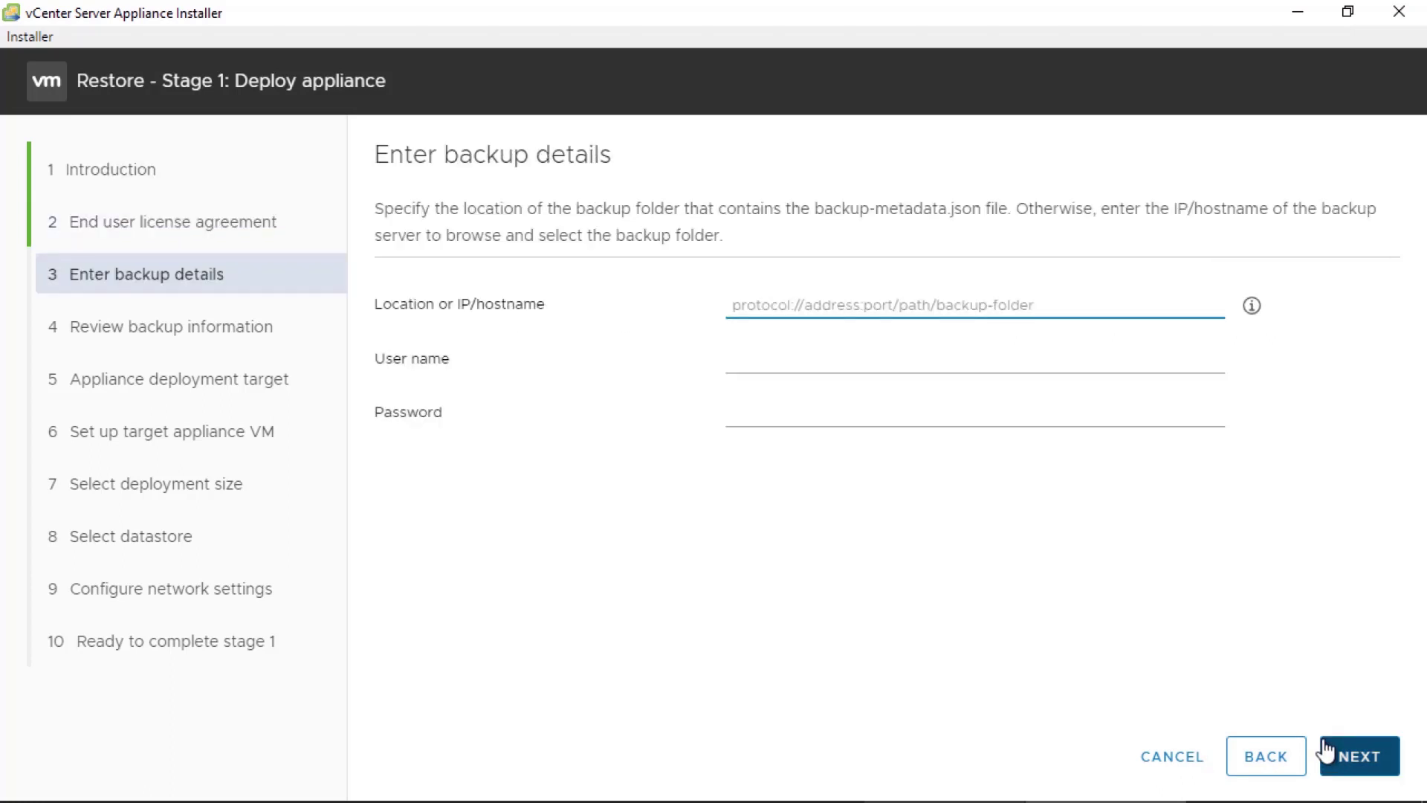
- Enter the FTP backup location with the server's user name and password, then browse its files
{"action": "mouse_move", "coordinate": [1253, 316]}
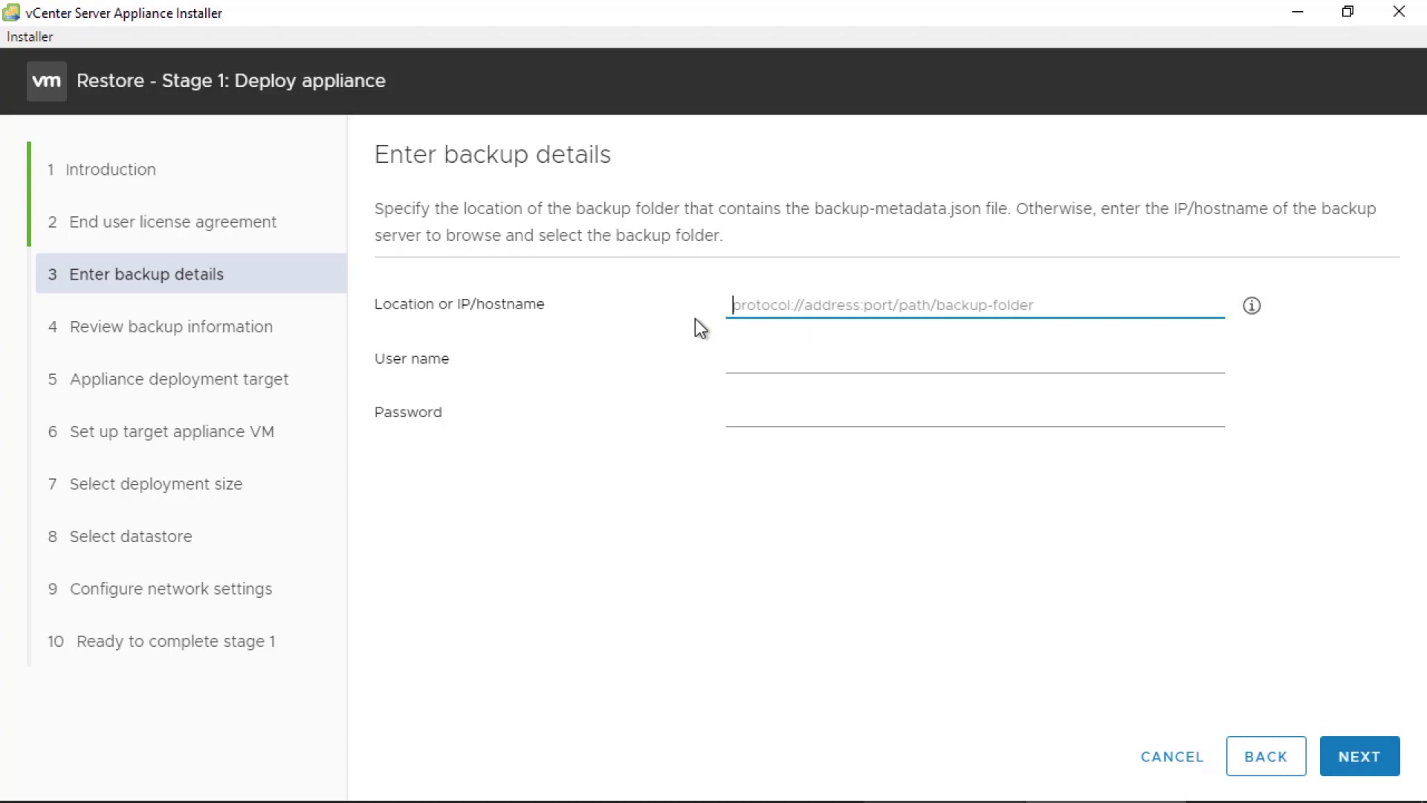
{"action": "type", "text": "ftp://ftp-mgmt-01.cpbu.lab/backups/nyc"}
{"action": "key", "text": "Tab"}
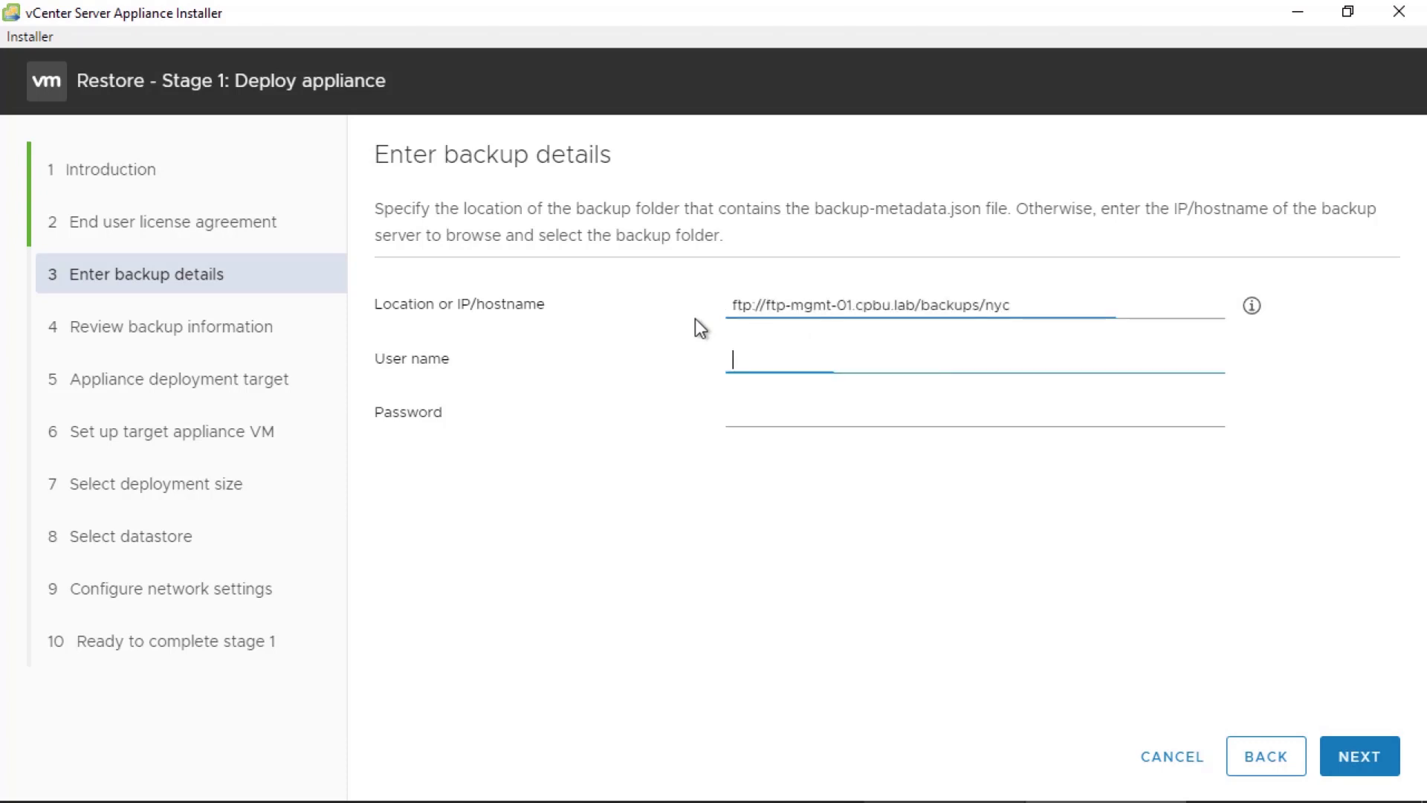
{"action": "type", "text": "emad"}
{"action": "key", "text": "Tab"}
{"action": "type", "text": "•••••••••"}
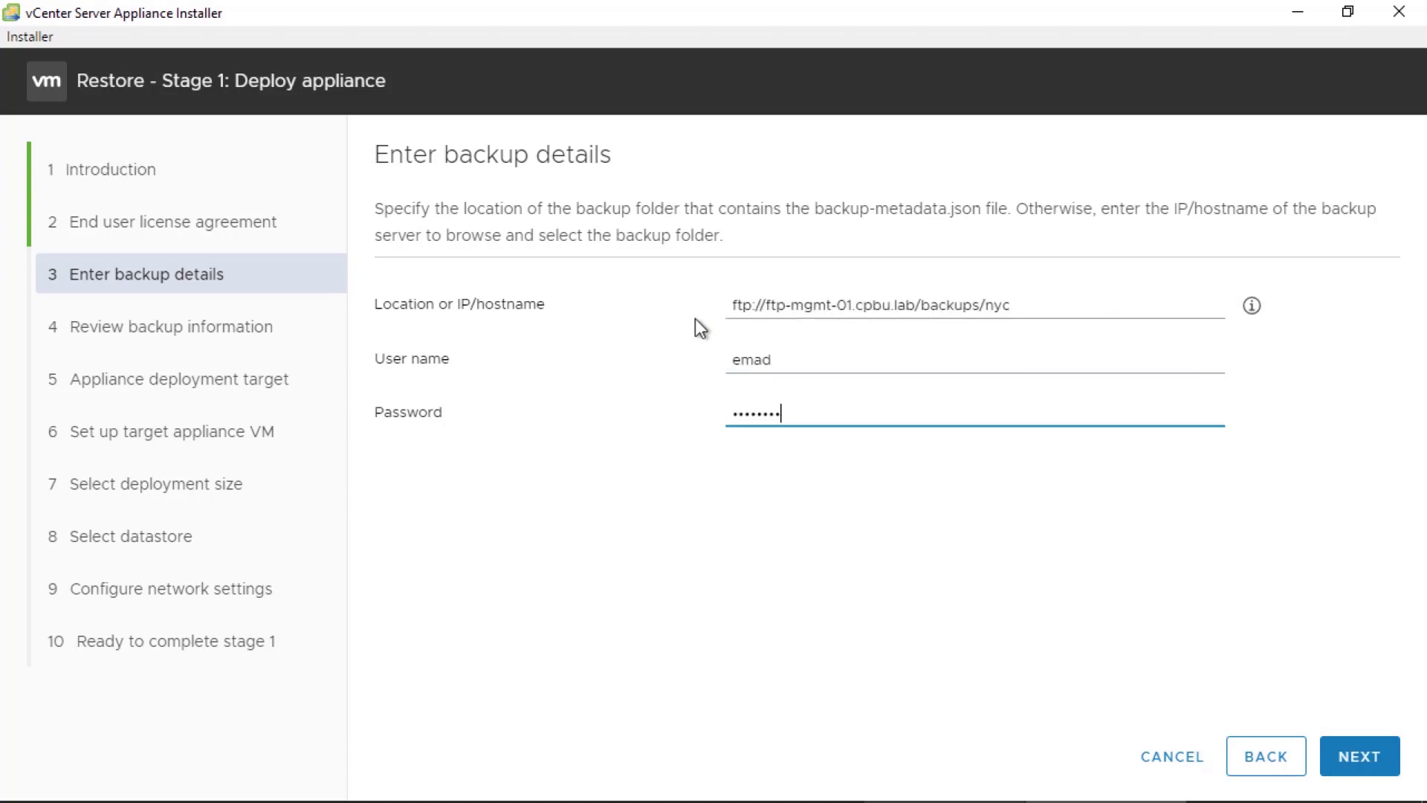
{"action": "left_click", "coordinate": [1357, 757]}
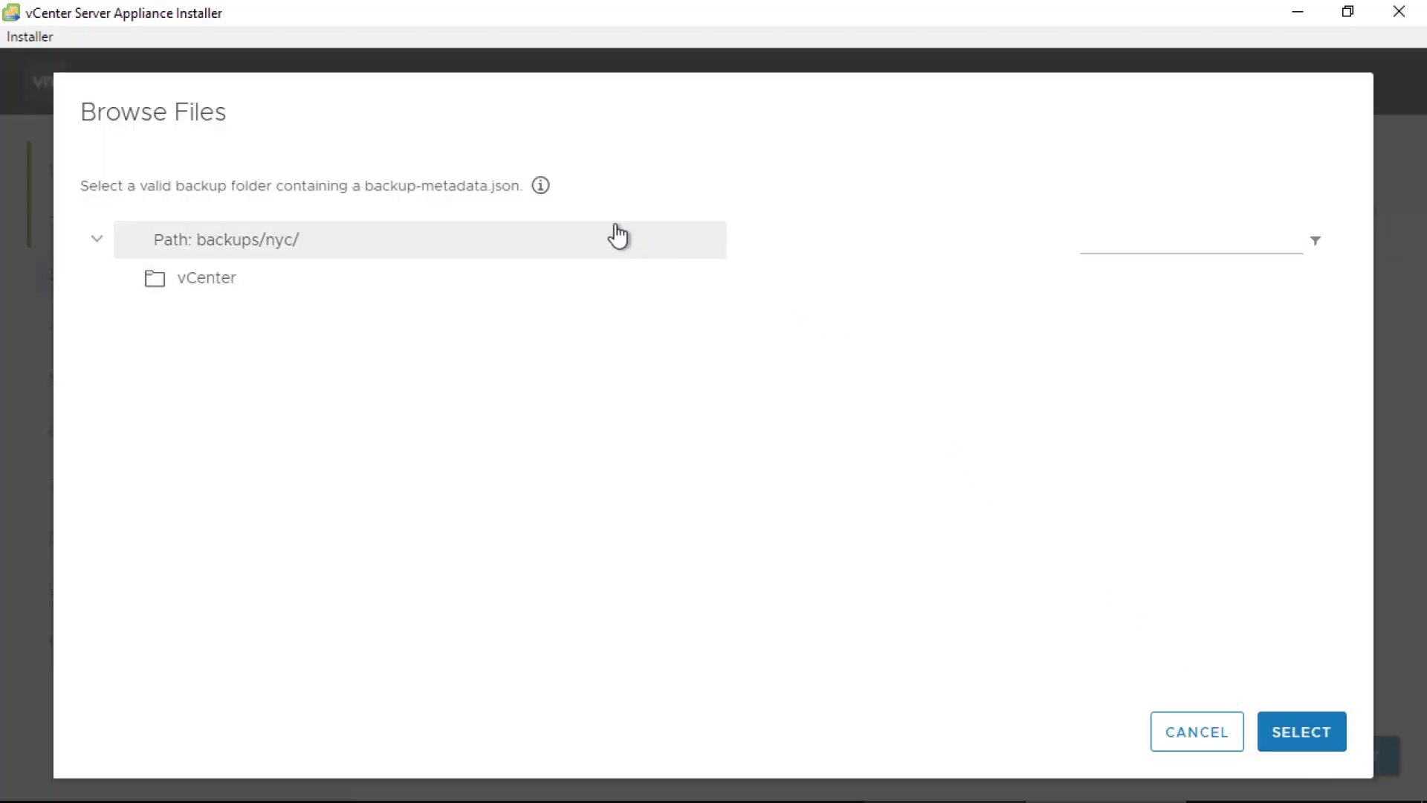
{"action": "mouse_move", "coordinate": [545, 188]}
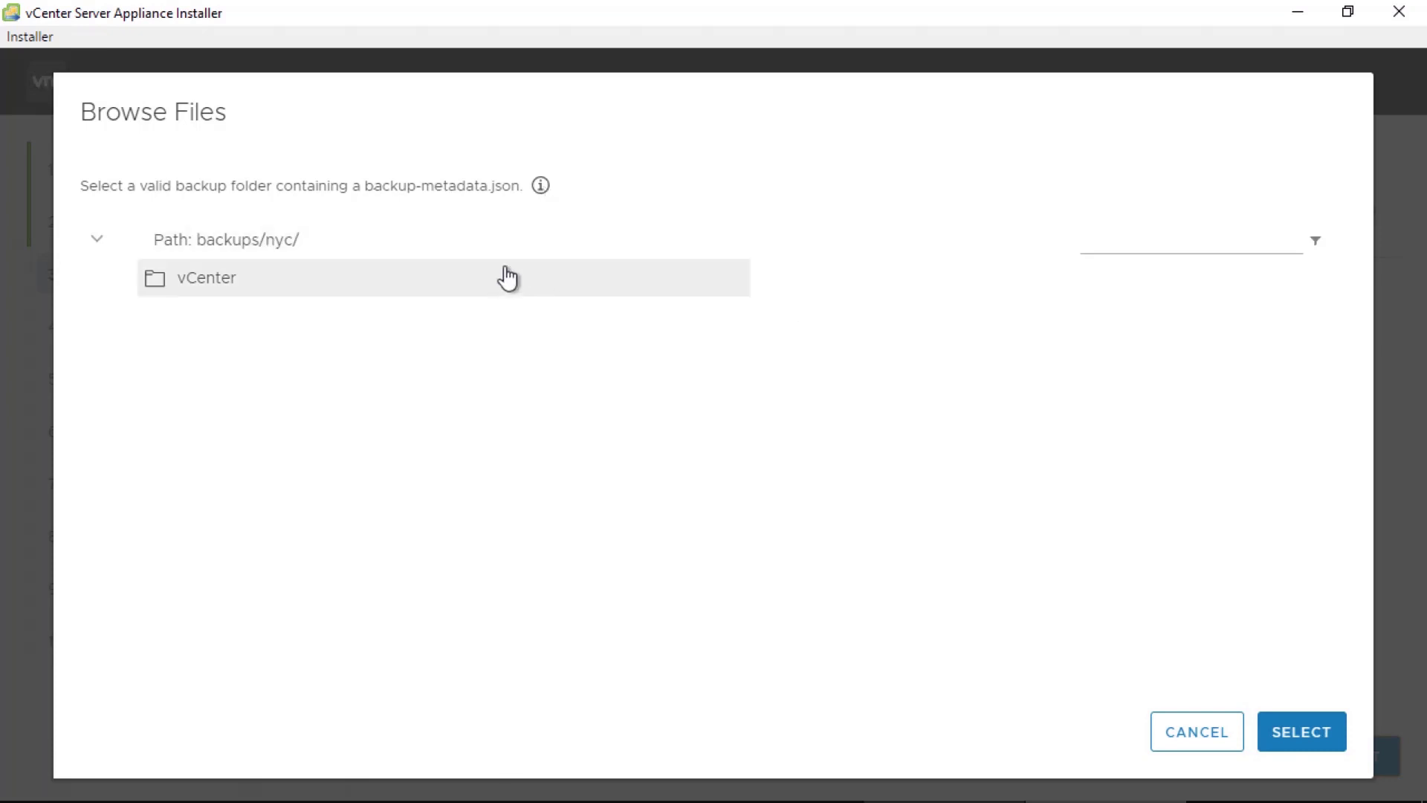
{"action": "left_click", "coordinate": [503, 286]}
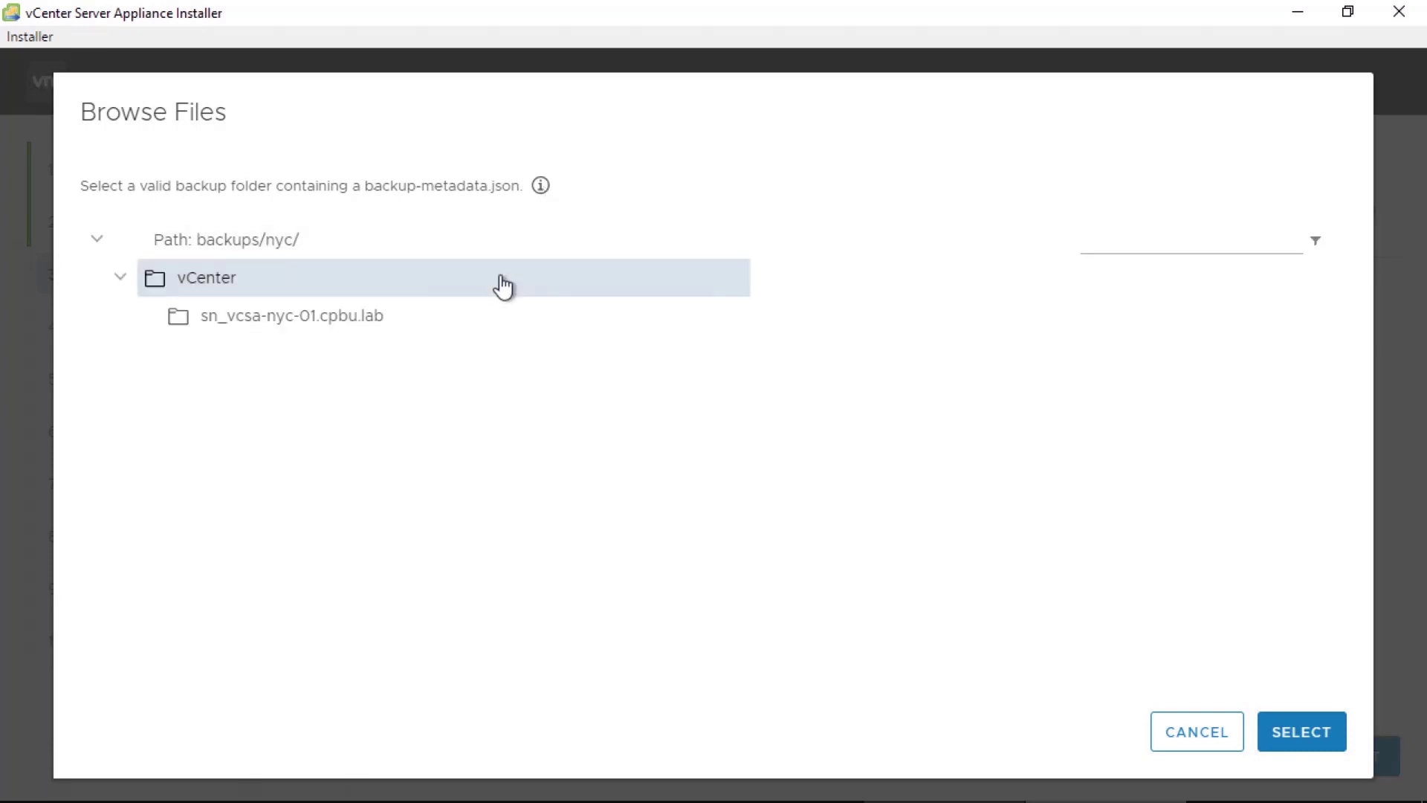
{"action": "left_click", "coordinate": [526, 316]}
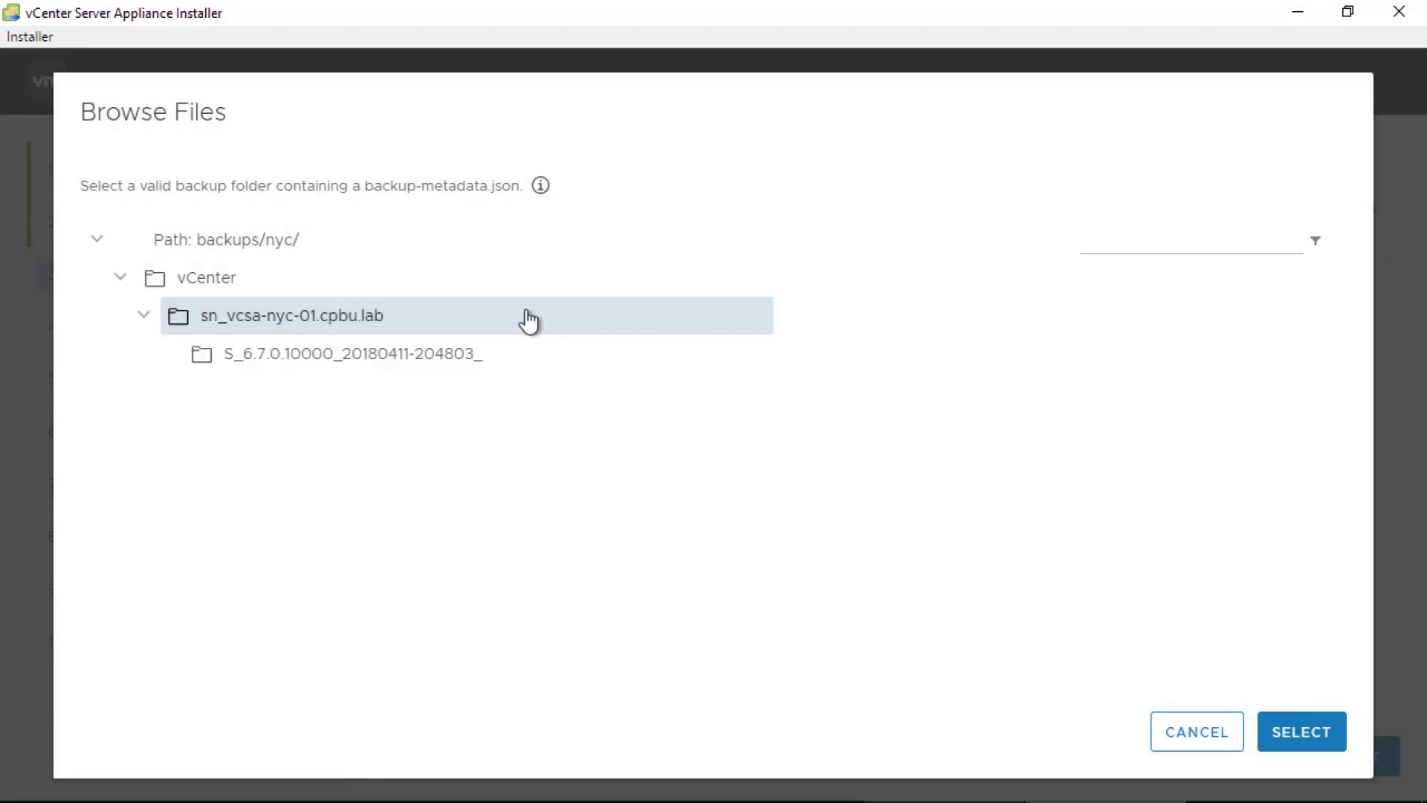
{"action": "left_click", "coordinate": [560, 360]}
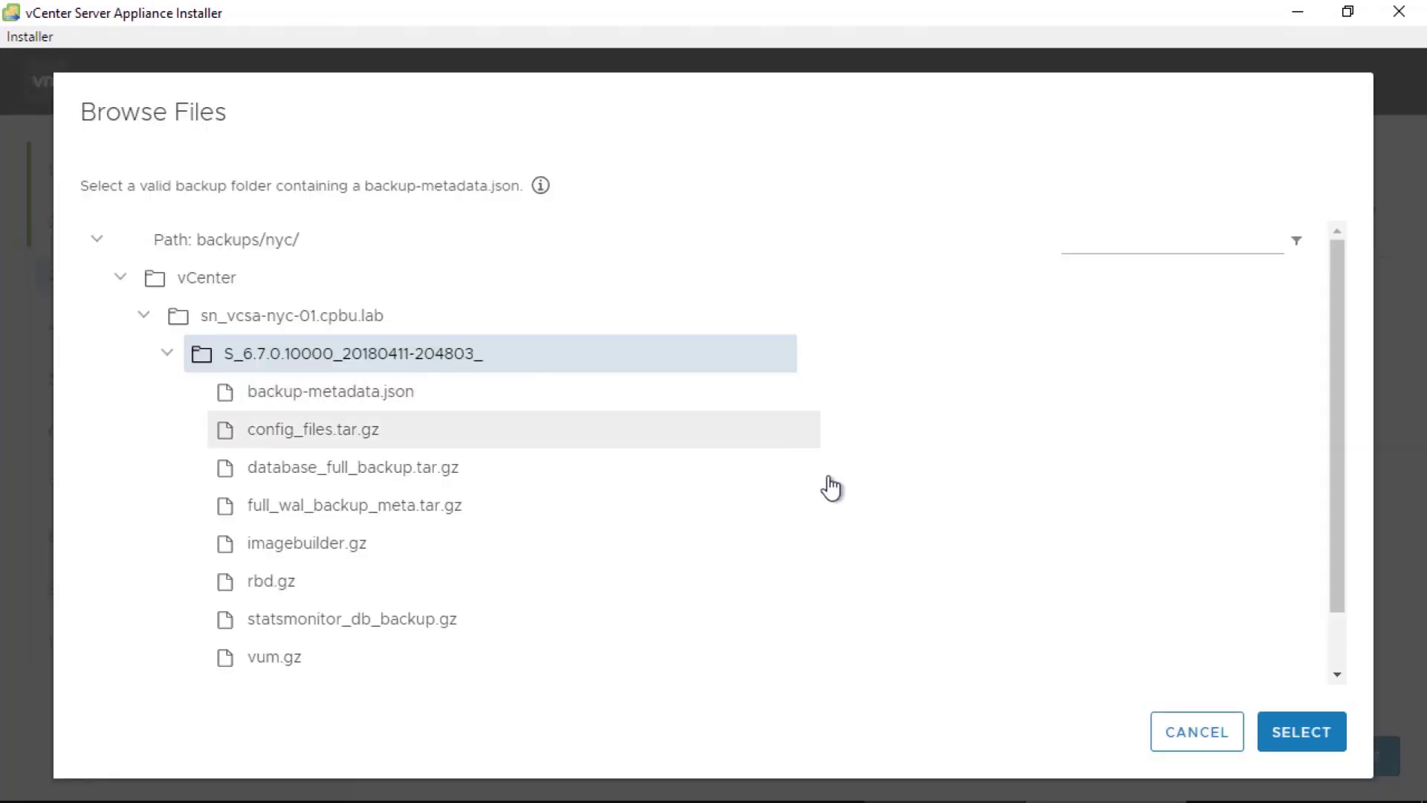
{"action": "left_click", "coordinate": [1273, 735]}
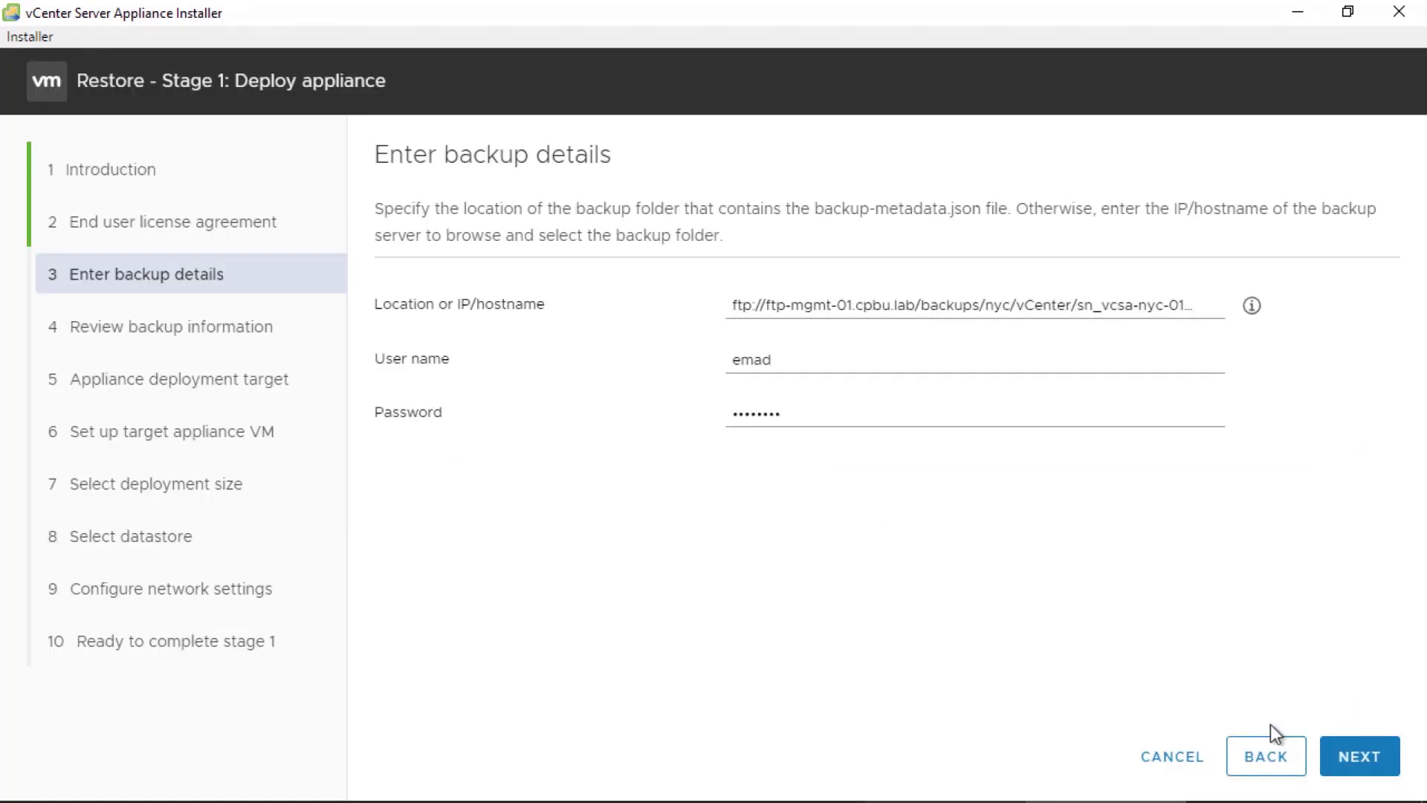
- Pass the backup review and enter vcsa-aus-01.cpbu.lab as deployment target with its login credentials
{"action": "left_click", "coordinate": [1338, 750]}
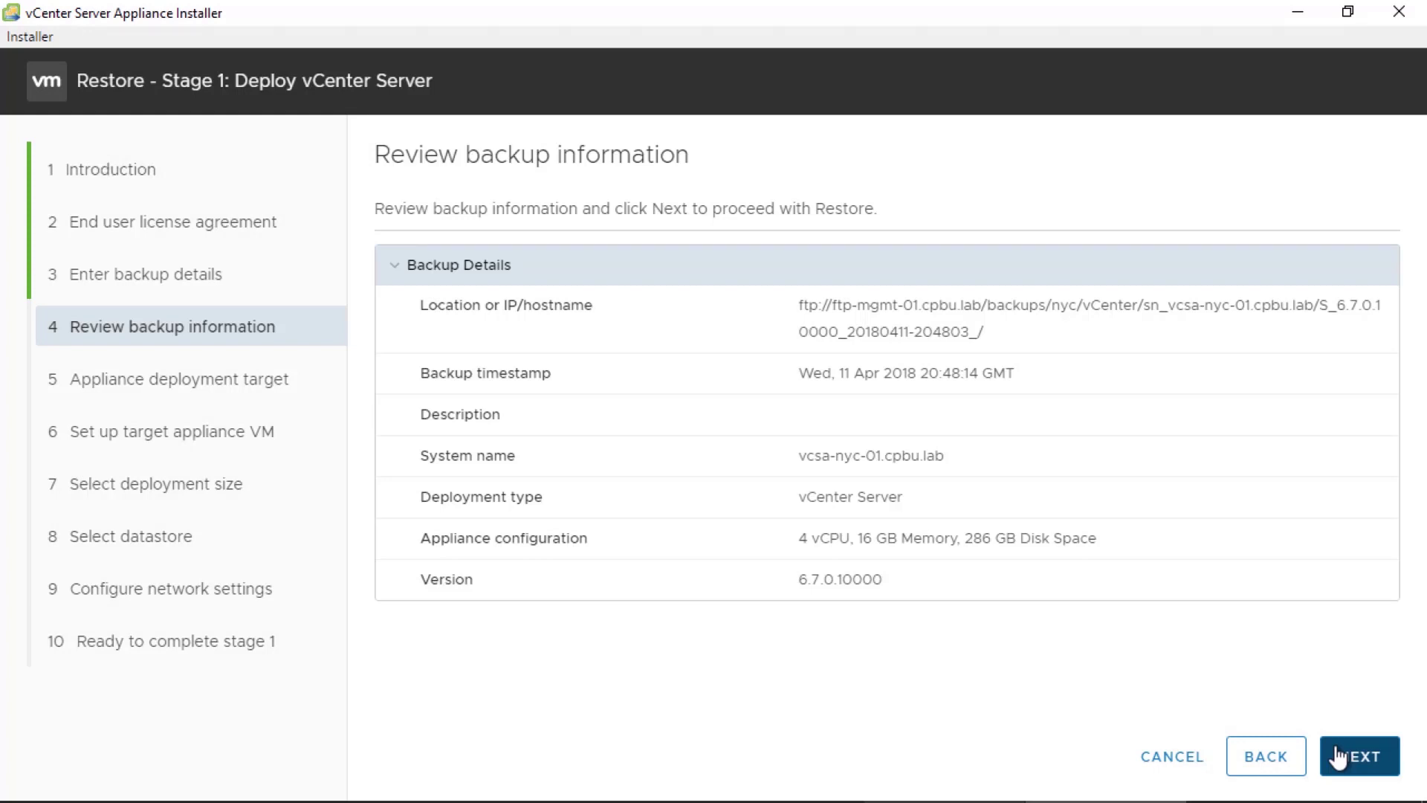
{"action": "left_click", "coordinate": [1338, 756]}
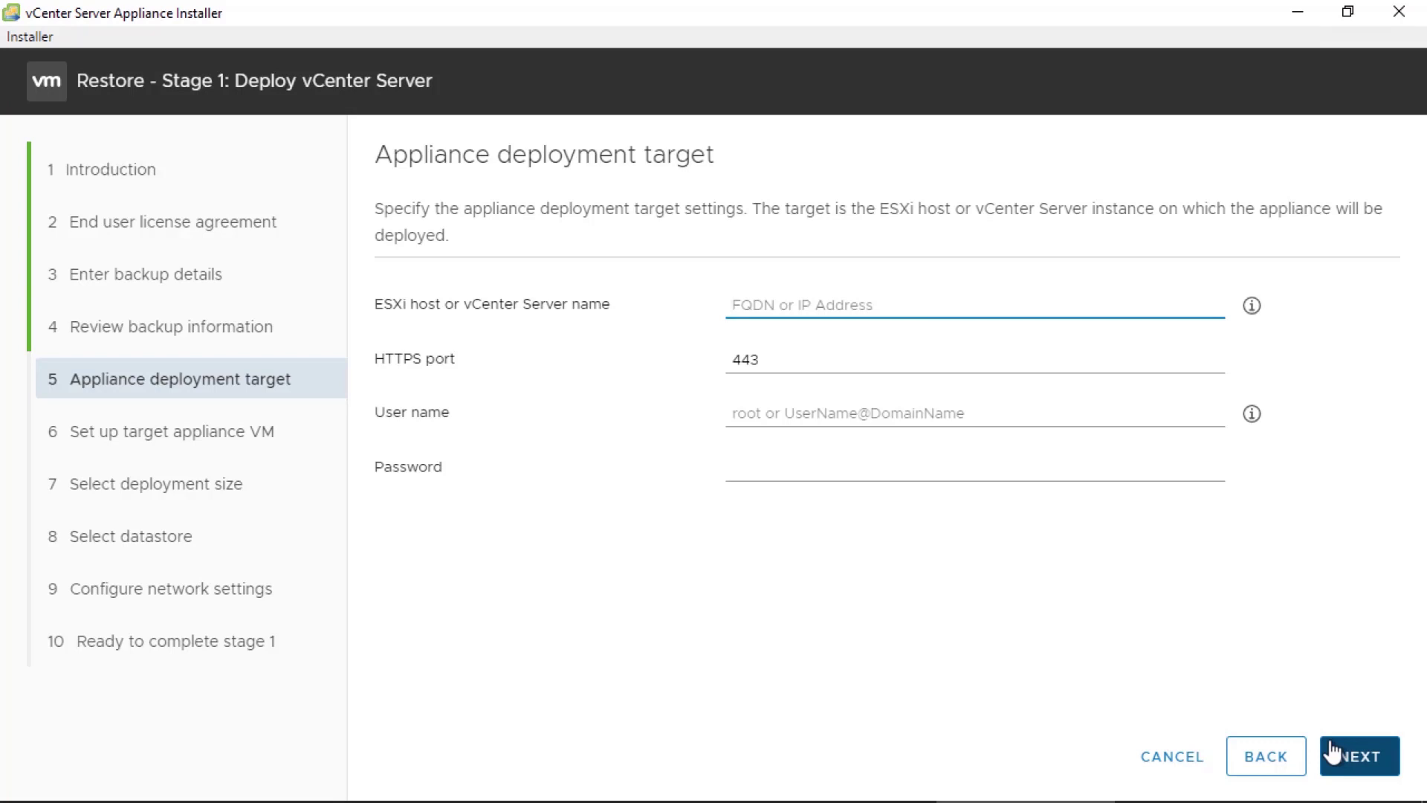
{"action": "type", "text": "vcsa-aus-01.cpbu.lab"}
{"action": "key", "text": "Tab"}
{"action": "key", "text": "Tab"}
{"action": "key", "text": "Tab"}
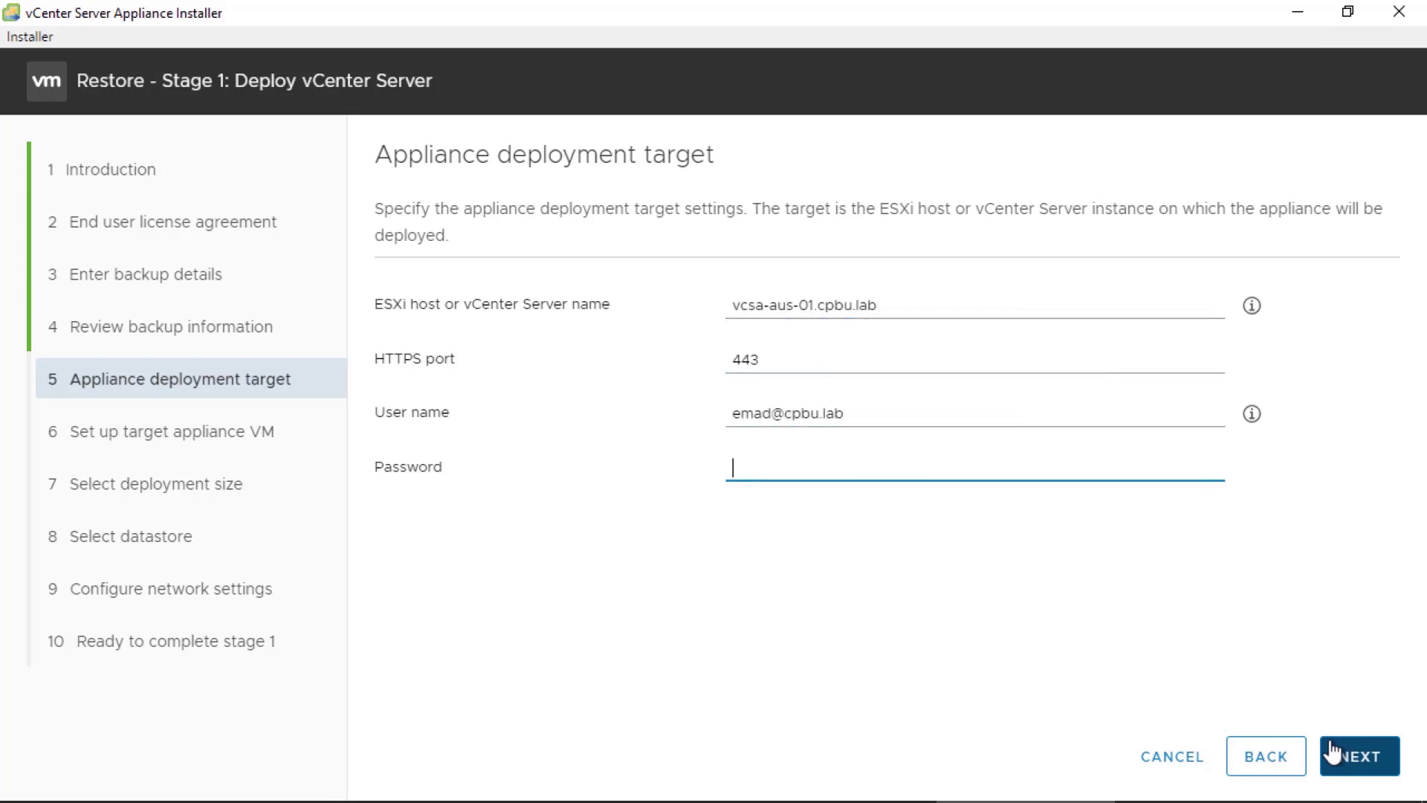
{"action": "type", "text": "VMware1!"}
{"action": "left_click", "coordinate": [1339, 756]}
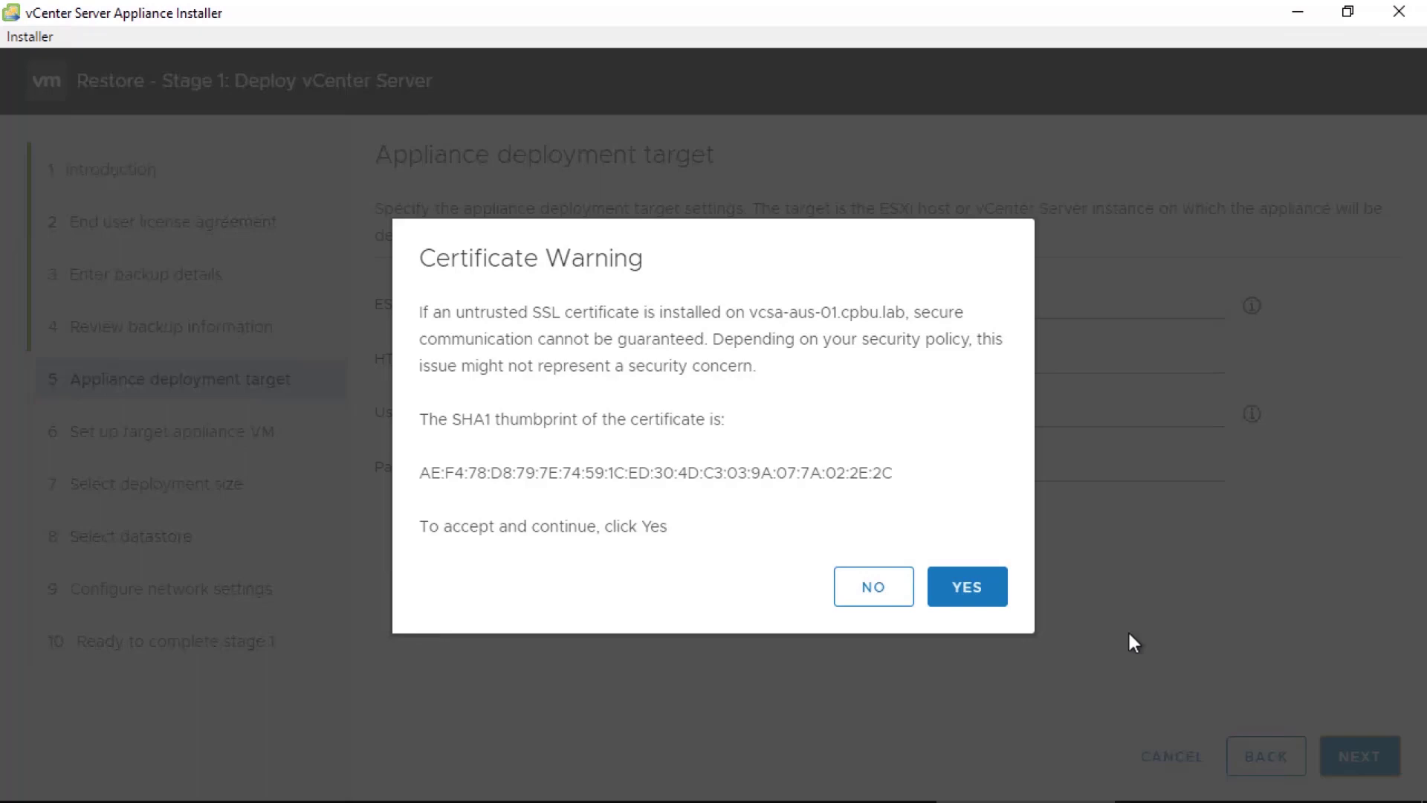
- Accept the certificate and place the appliance in Austin's Discovered virtual machine folder on the AUS cluster
{"action": "left_click", "coordinate": [993, 587]}
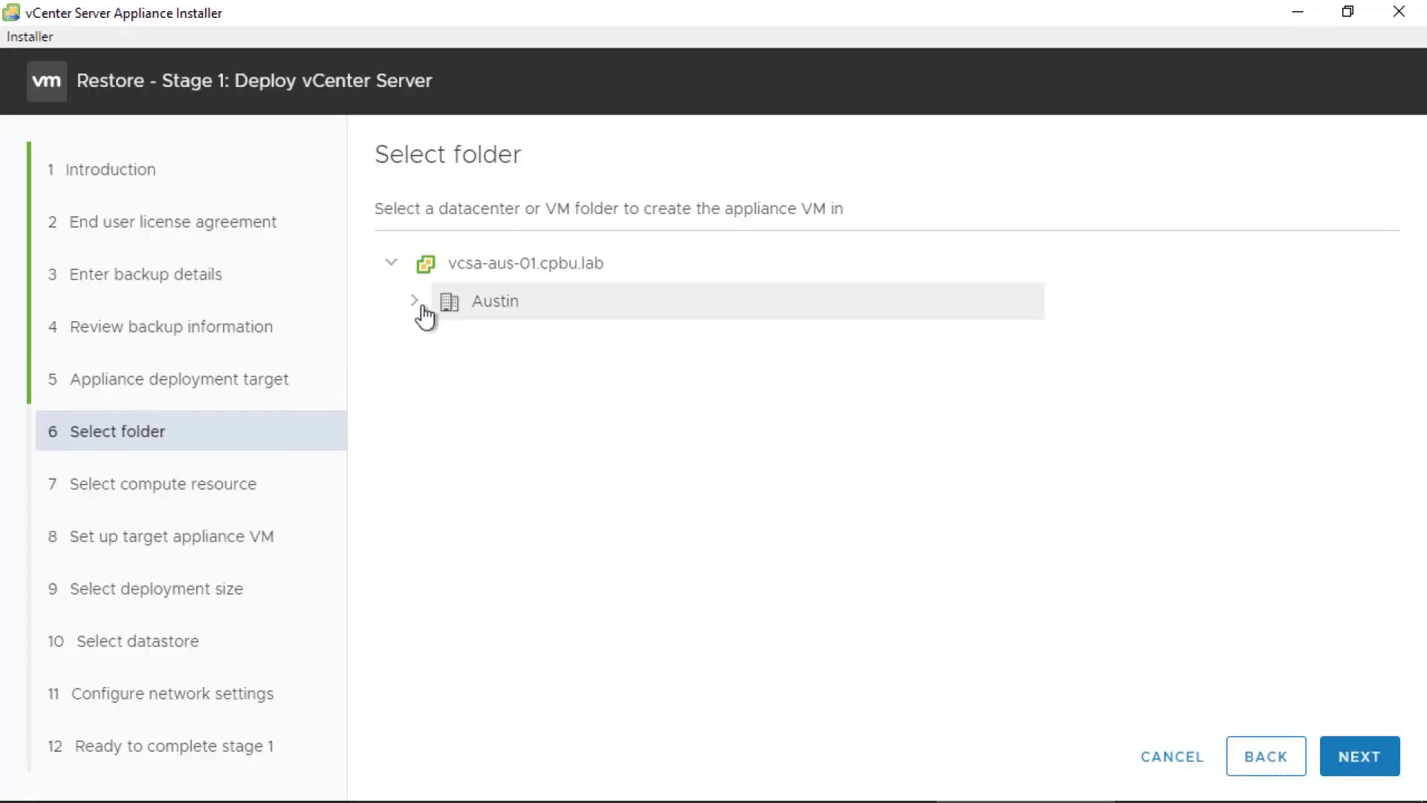
{"action": "left_click", "coordinate": [416, 303]}
{"action": "left_click", "coordinate": [500, 338]}
{"action": "left_click", "coordinate": [1370, 756]}
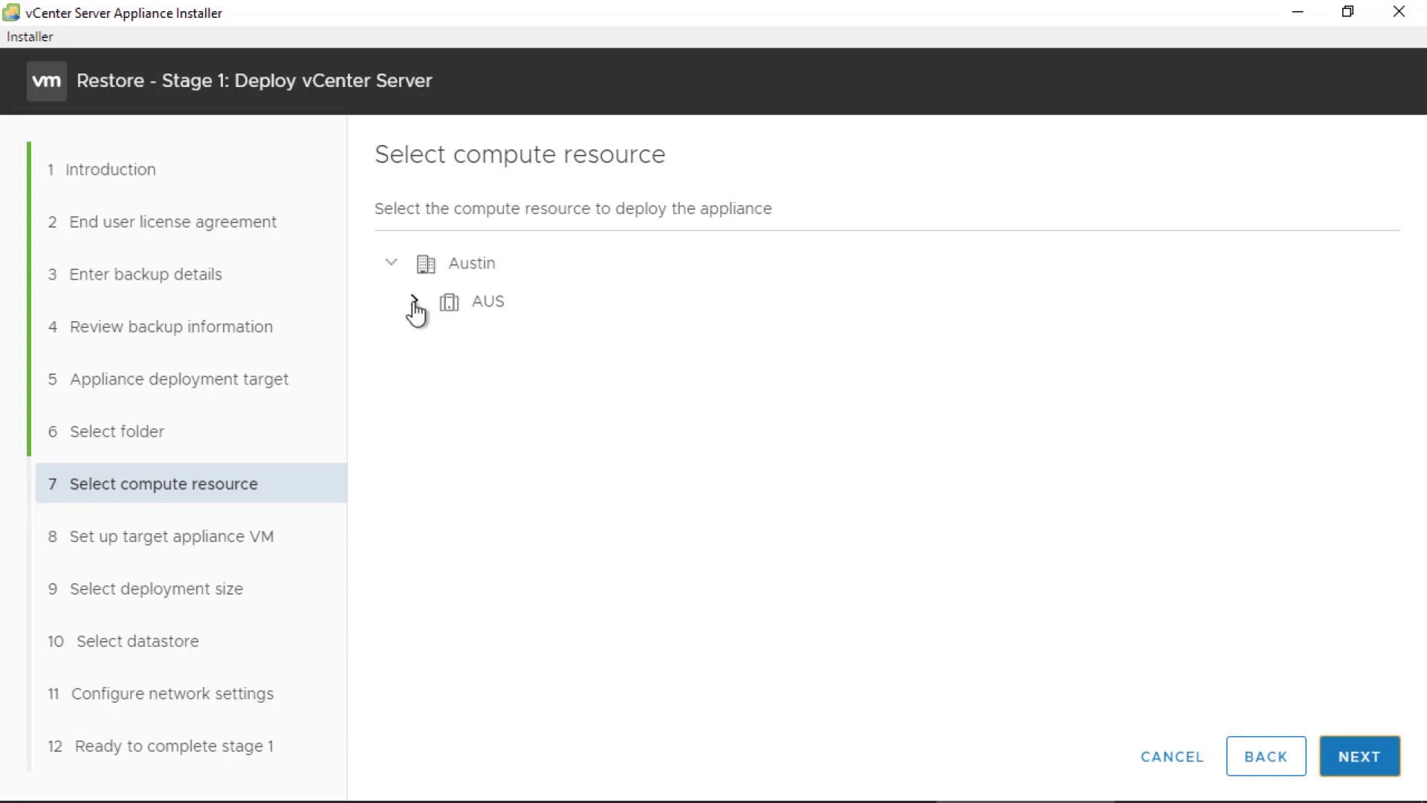
{"action": "left_click", "coordinate": [415, 302]}
{"action": "left_click", "coordinate": [1359, 756]}
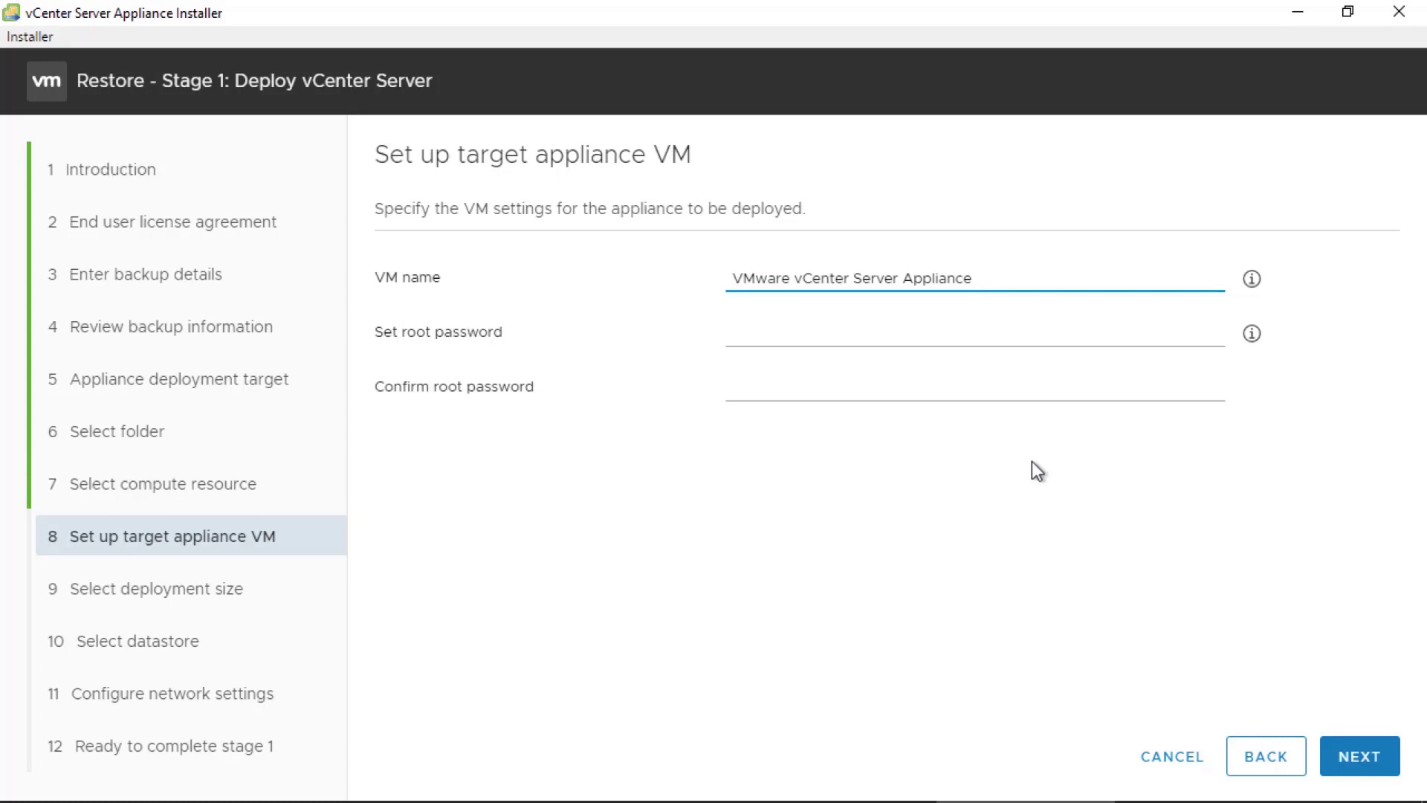
- Name the appliance VM VCSA-NYC-01 and set and confirm its root password
{"action": "left_click_drag", "start_coordinate": [974, 278], "coordinate": [734, 269]}
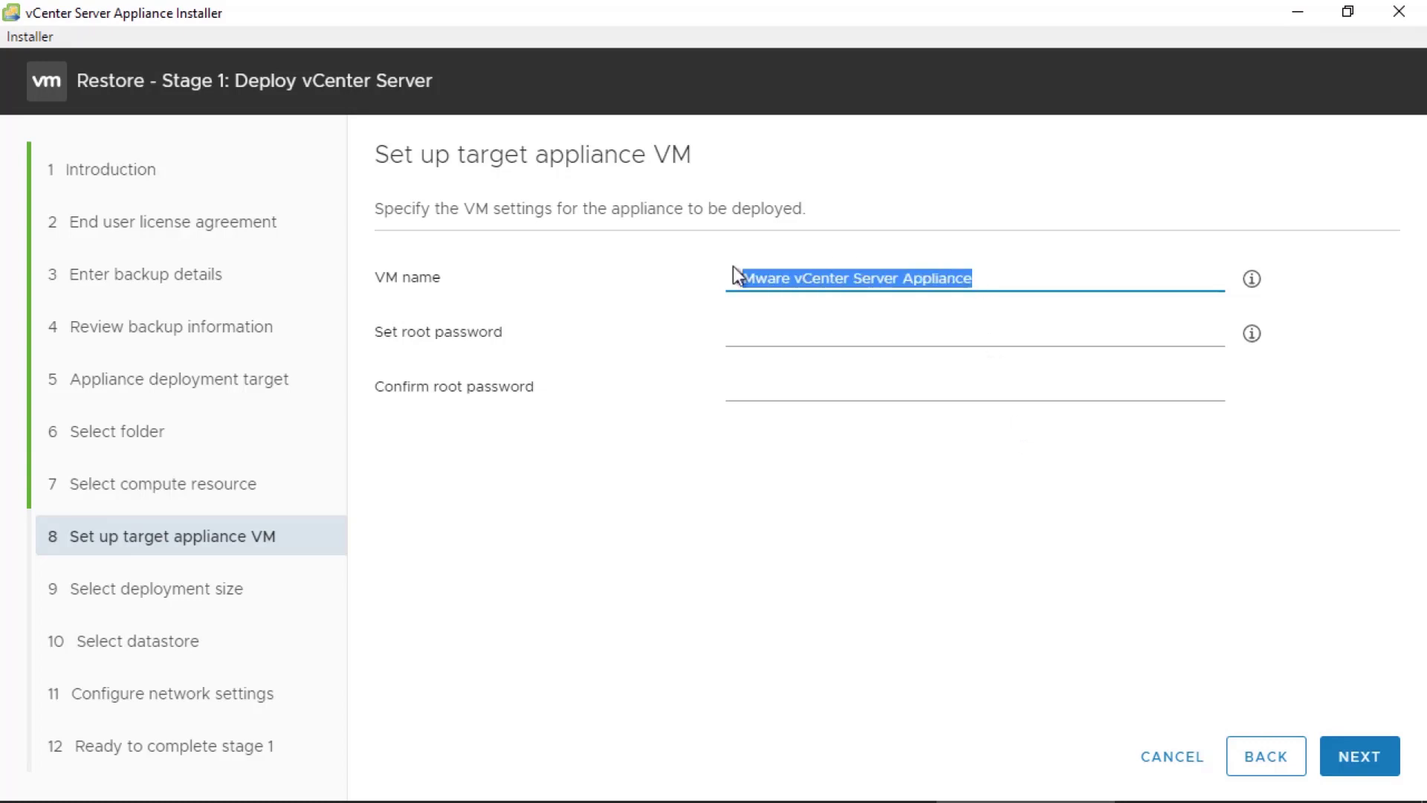
{"action": "type", "text": "VCSA-NYC-01"}
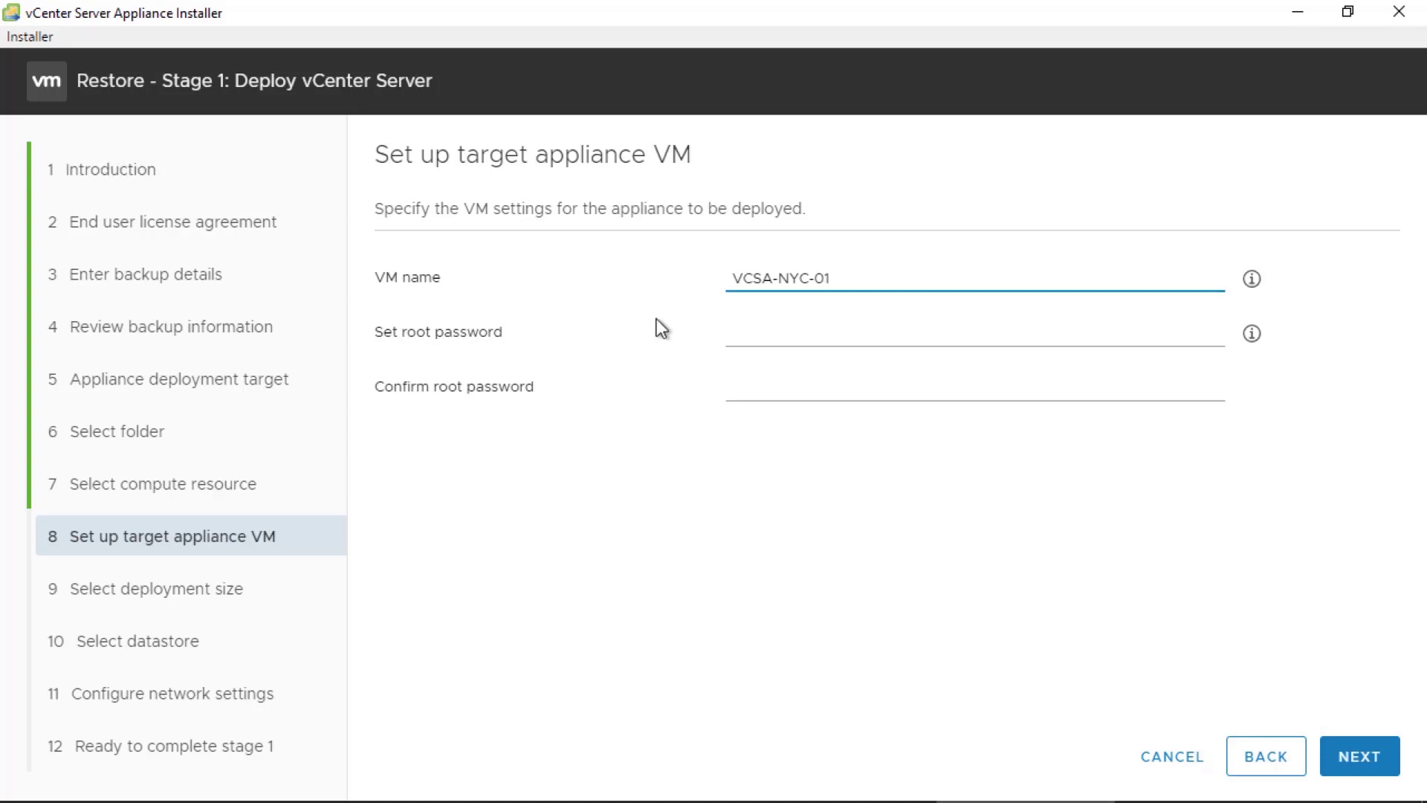
{"action": "key", "text": "Tab"}
{"action": "key", "text": "ctrl+v"}
{"action": "key", "text": "Tab"}
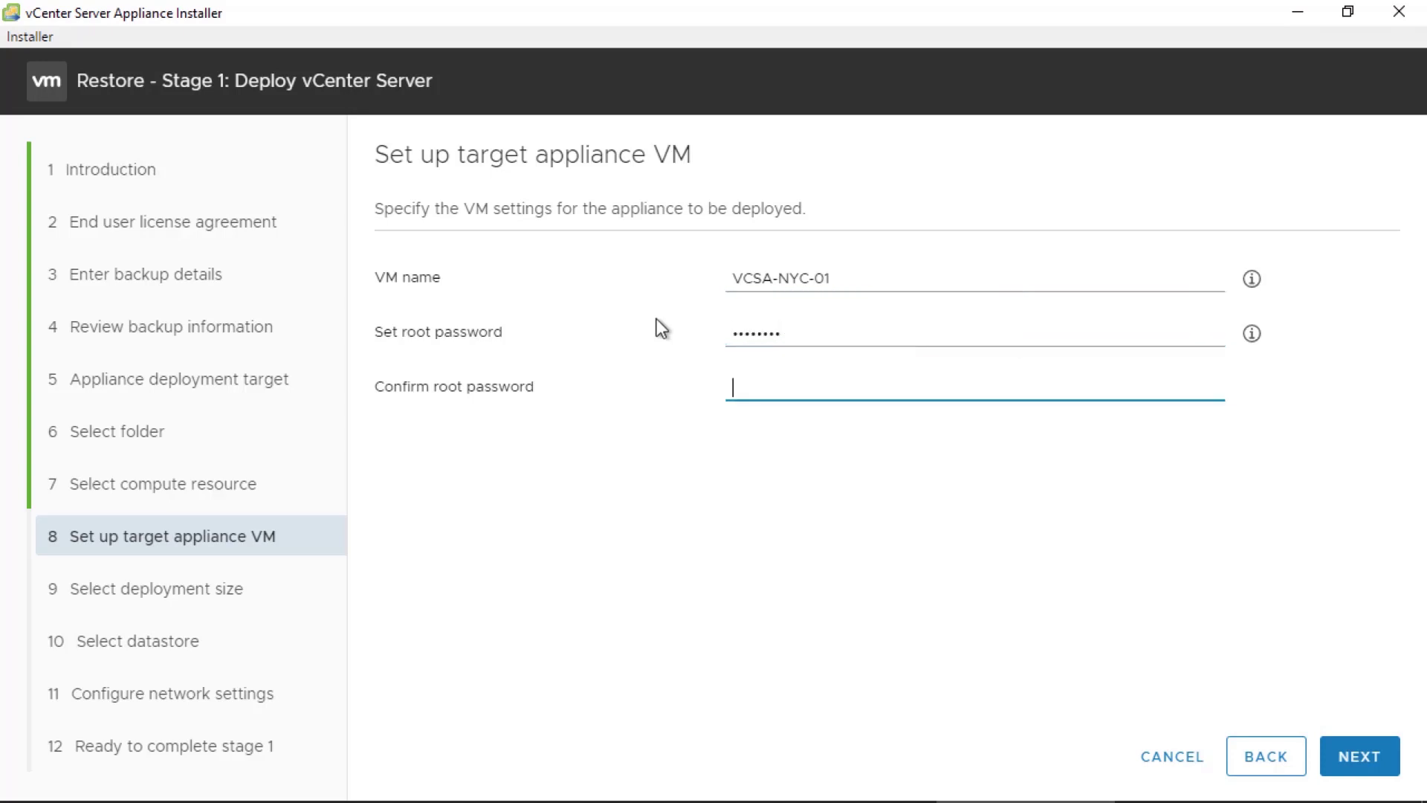
{"action": "key", "text": "ctrl+v"}
{"action": "key", "text": "Tab"}
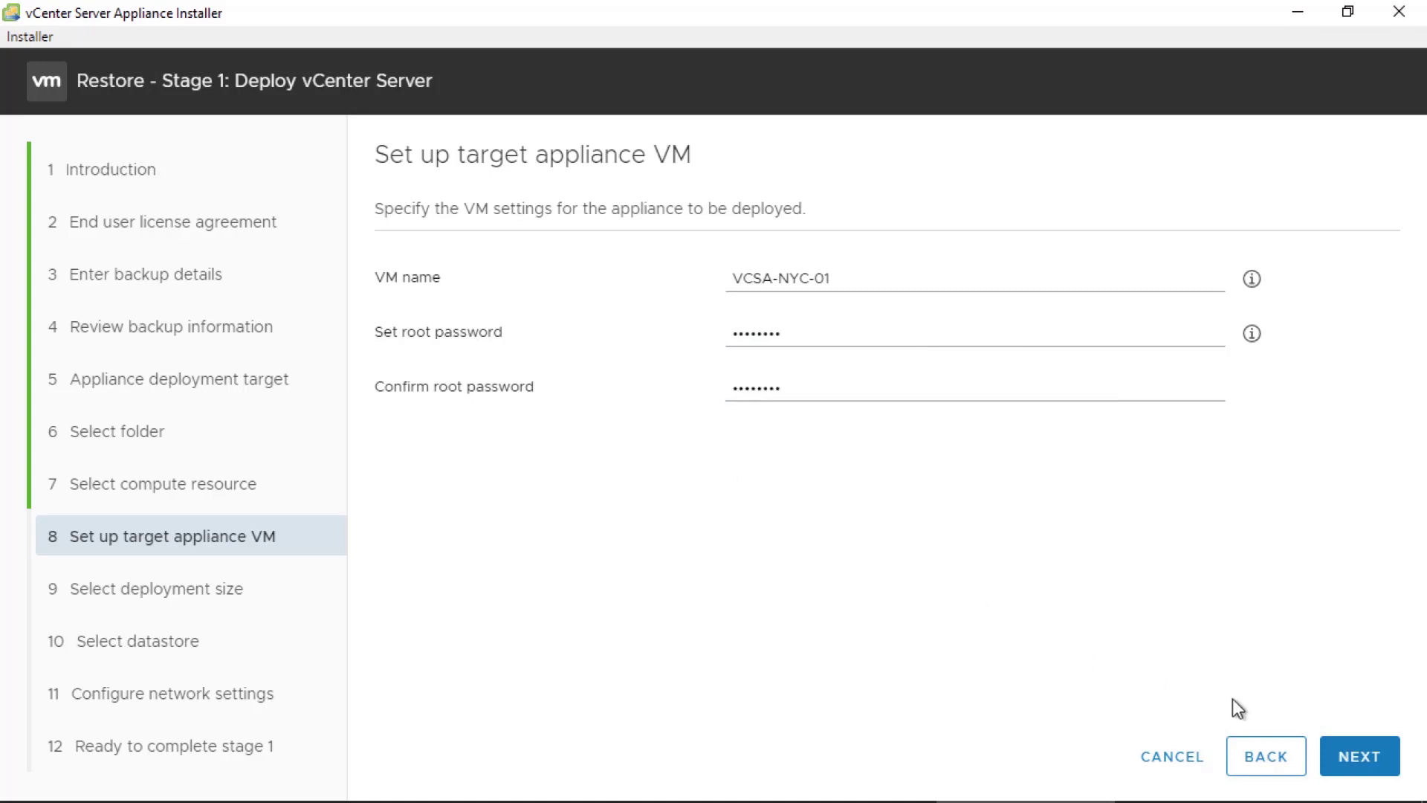
{"action": "left_click", "coordinate": [1333, 749]}
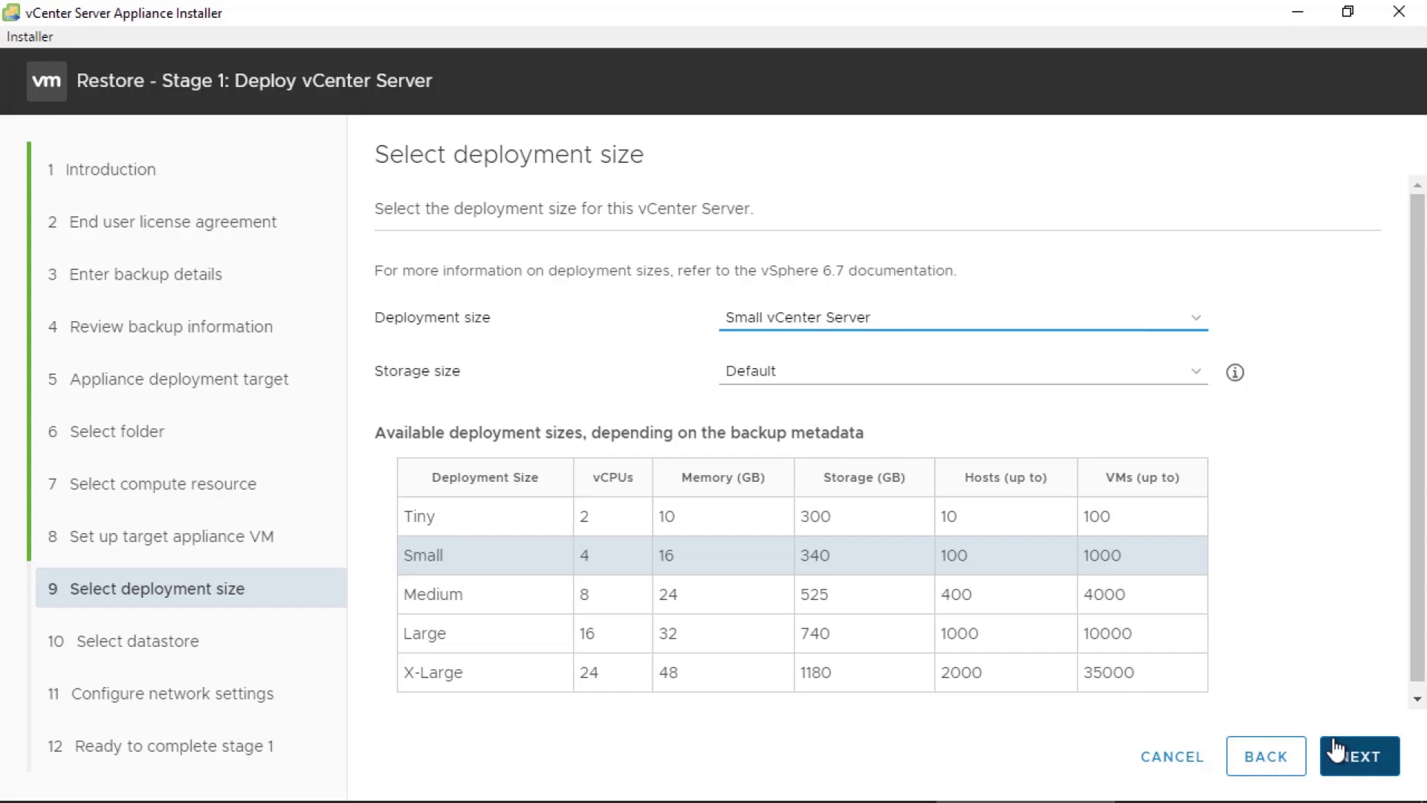
- Keep Small size, the NFS41 datastore and the network settings, then finish stage 1 deployment
{"action": "left_click", "coordinate": [1336, 751]}
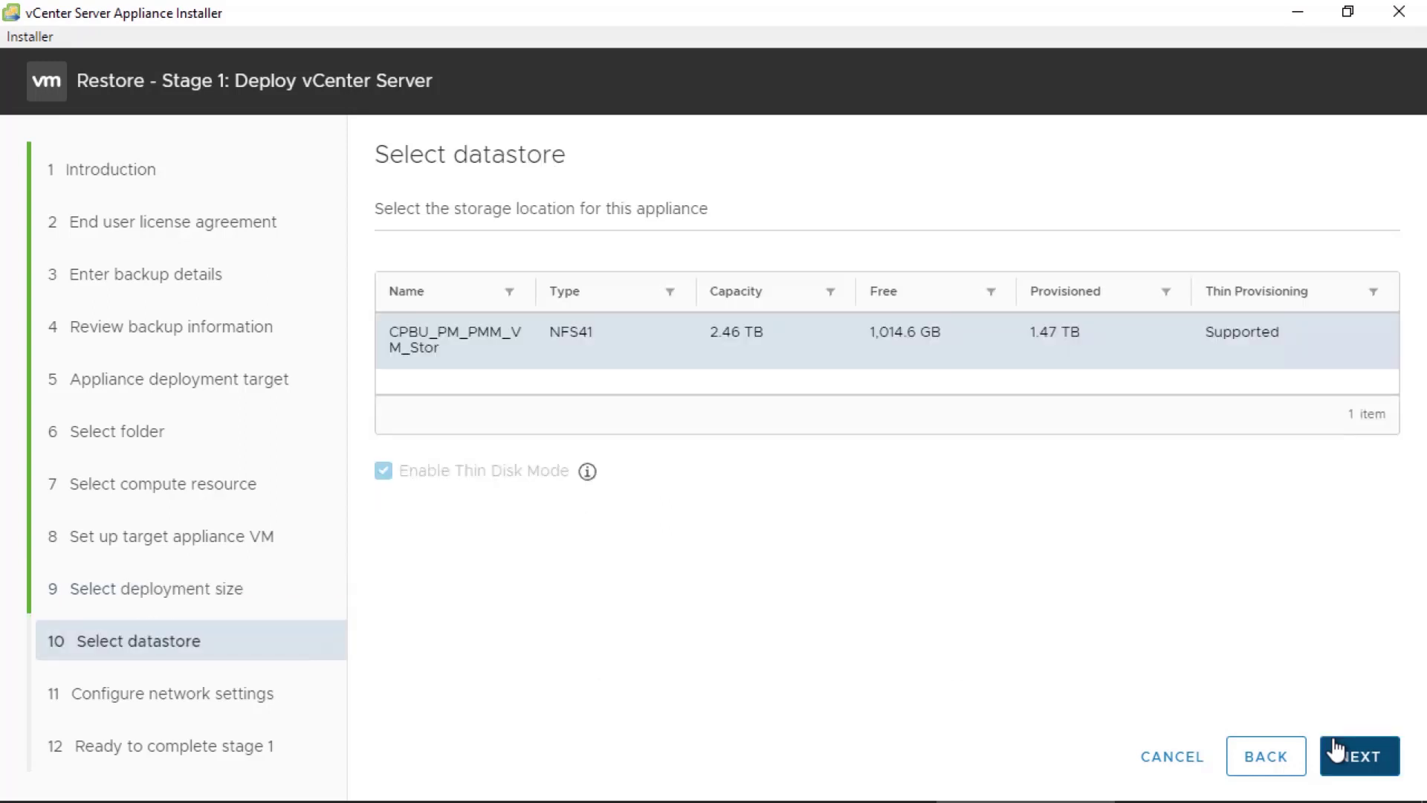
{"action": "left_click", "coordinate": [1336, 751]}
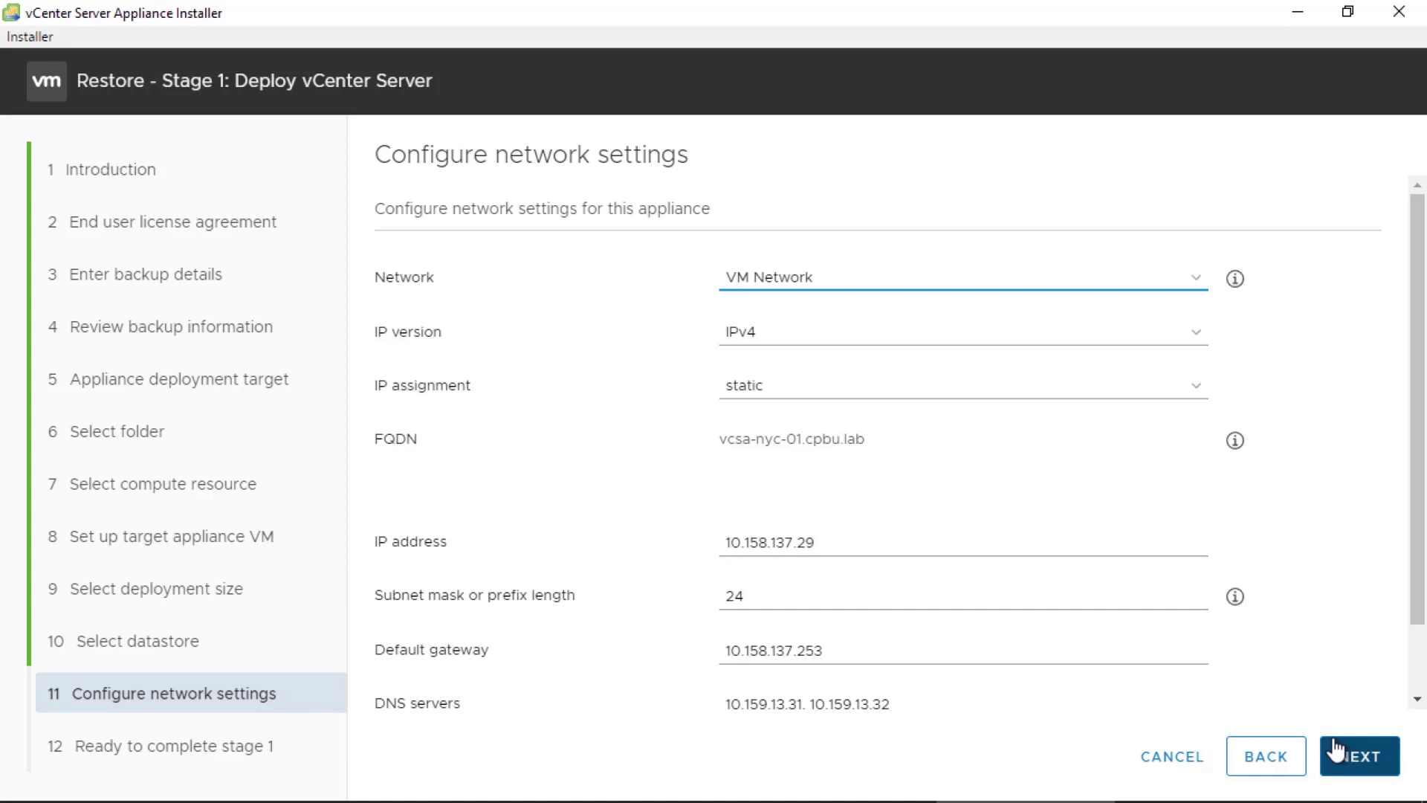
{"action": "left_click", "coordinate": [1336, 749]}
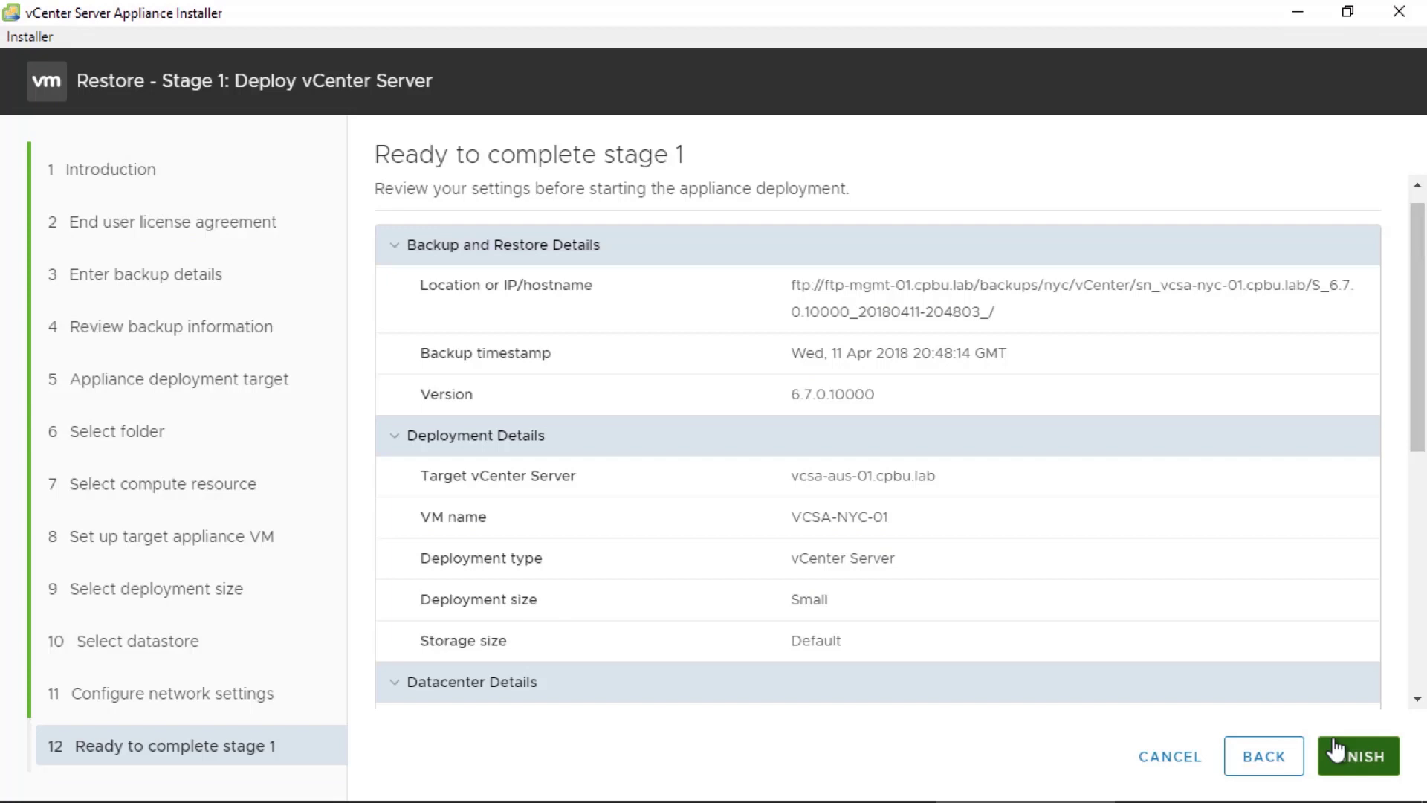
{"action": "left_click", "coordinate": [1336, 750]}
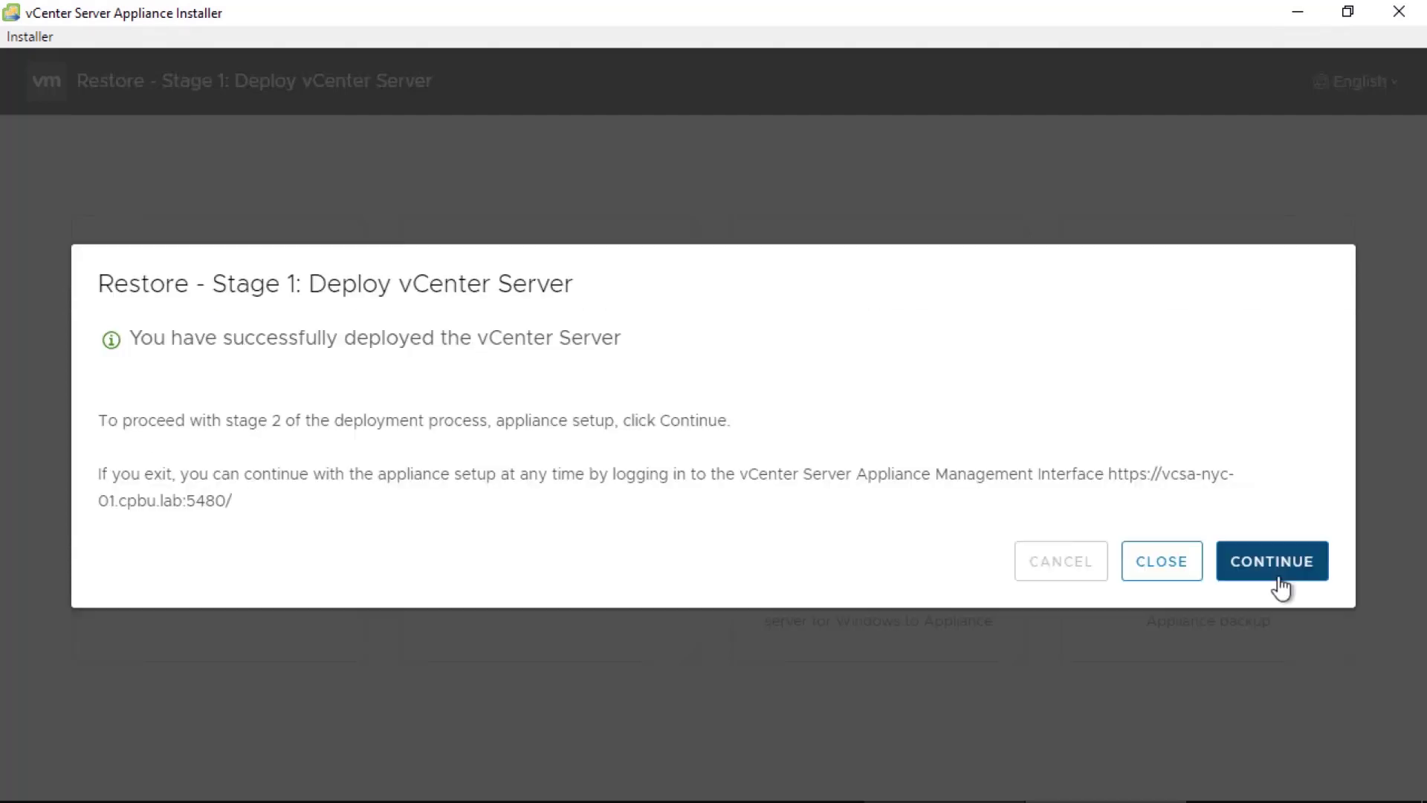
- Continue to stage 2, accept the backup details, enter the SSO administrator credentials, and finish
{"action": "left_click", "coordinate": [1280, 586]}
{"action": "left_click", "coordinate": [1183, 742]}
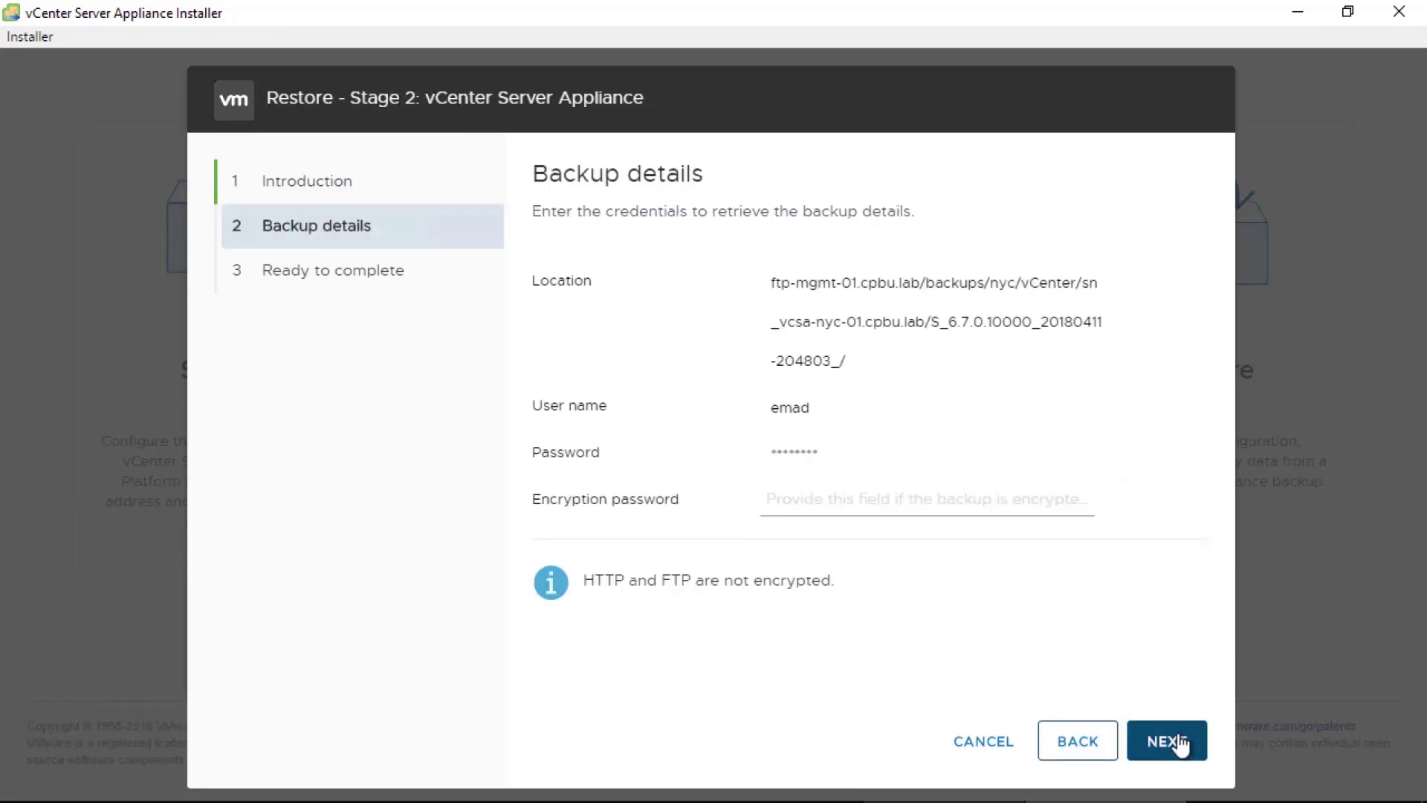
{"action": "left_click", "coordinate": [1182, 742]}
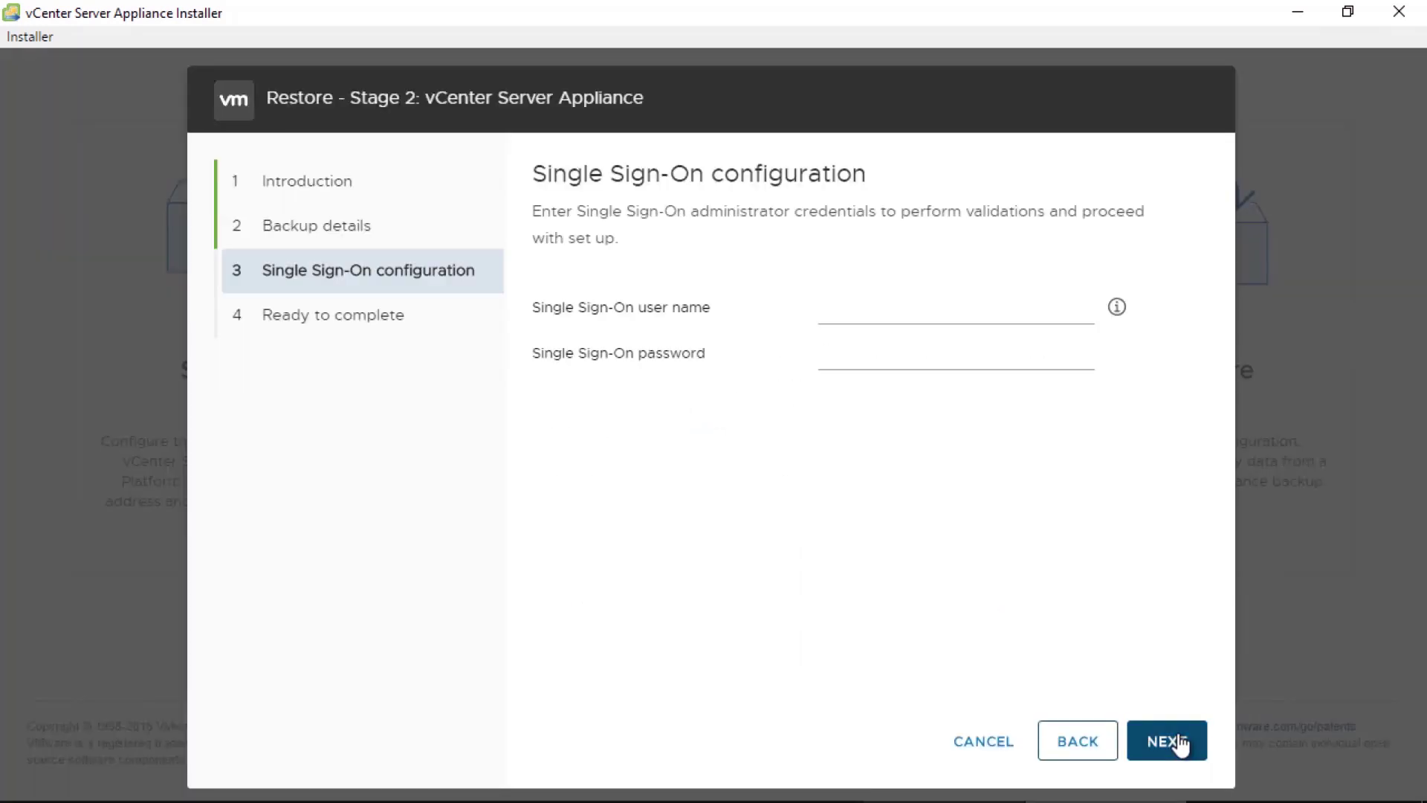
{"action": "type", "text": "administrator@vsphere.local"}
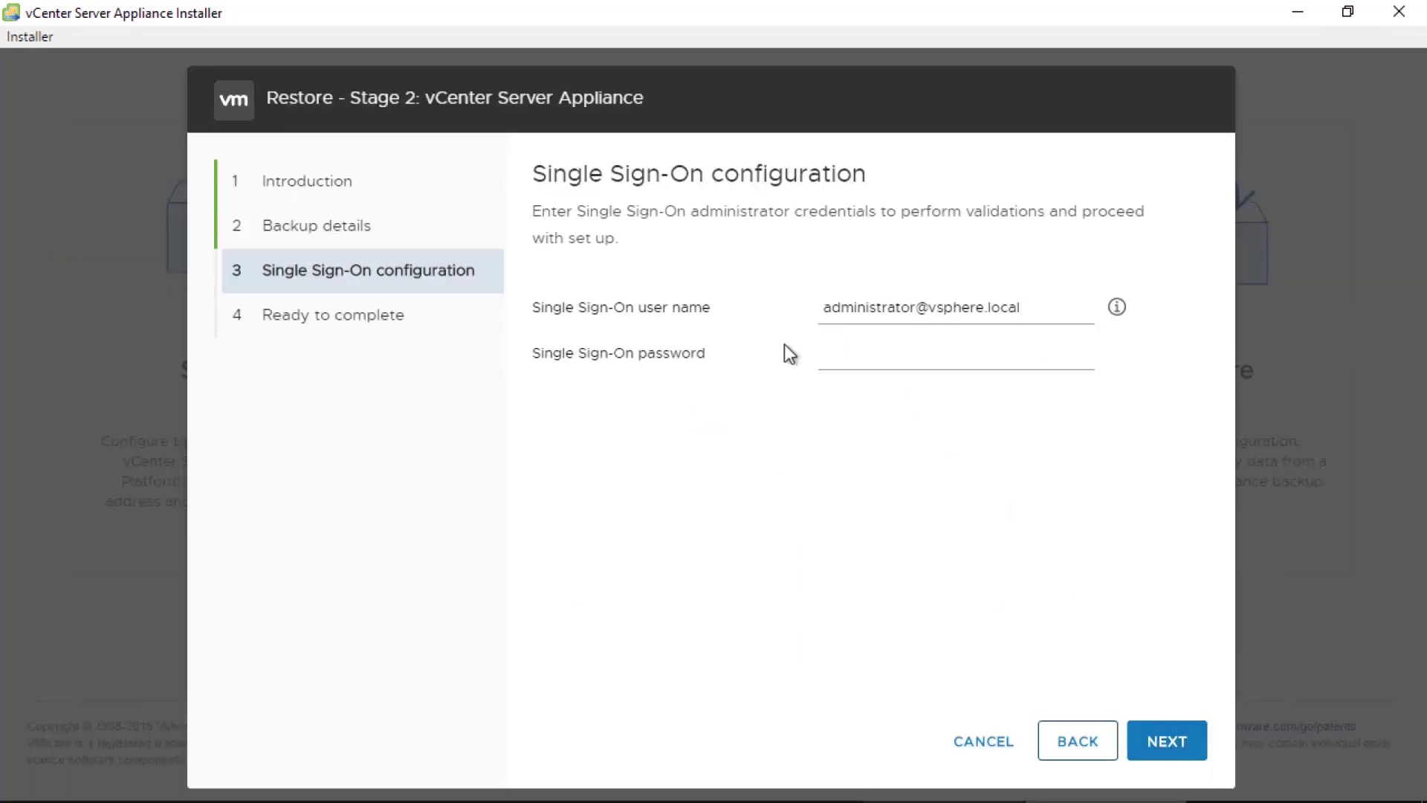
{"action": "key", "text": "Tab"}
{"action": "type", "text": "VMware1!"}
{"action": "left_click", "coordinate": [1153, 739]}
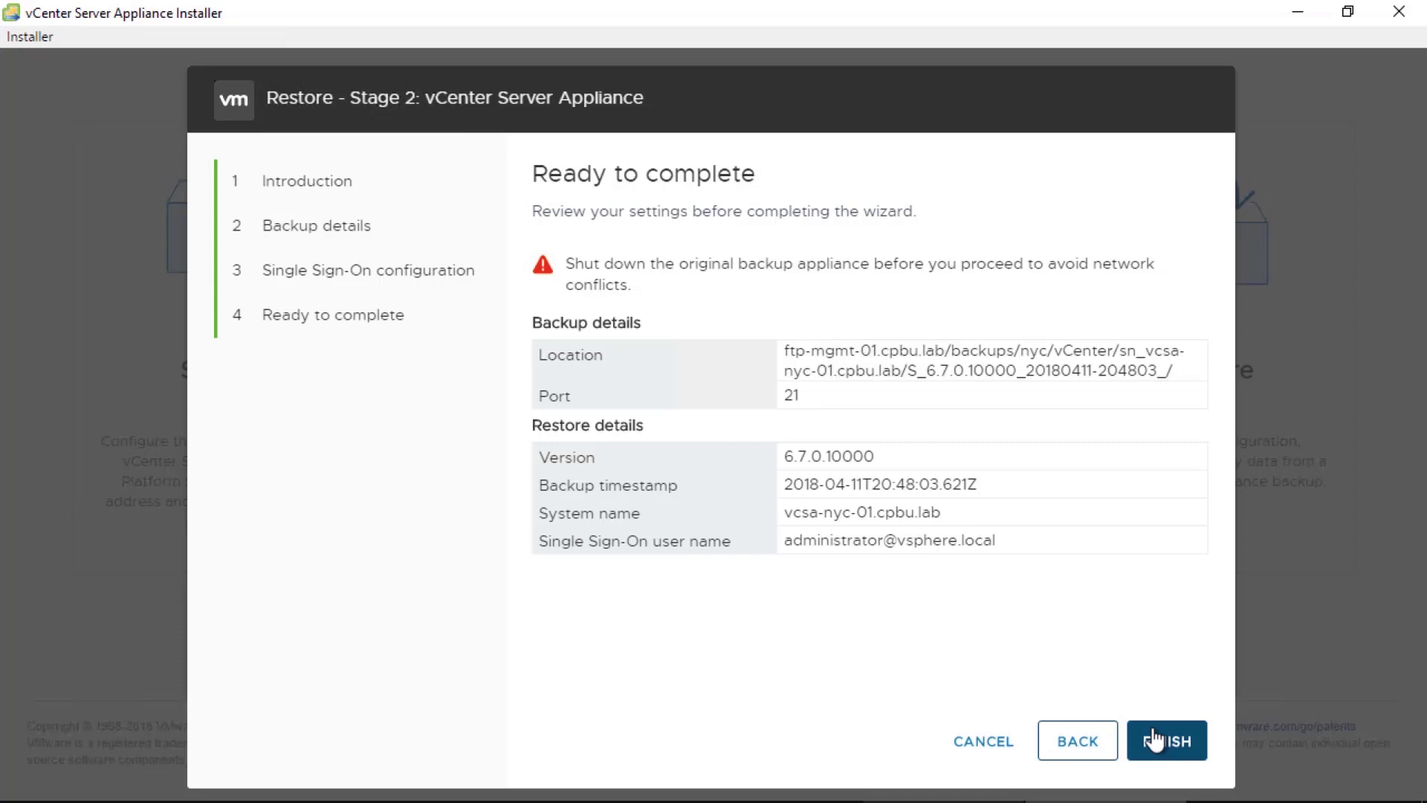
{"action": "left_click", "coordinate": [1153, 740]}
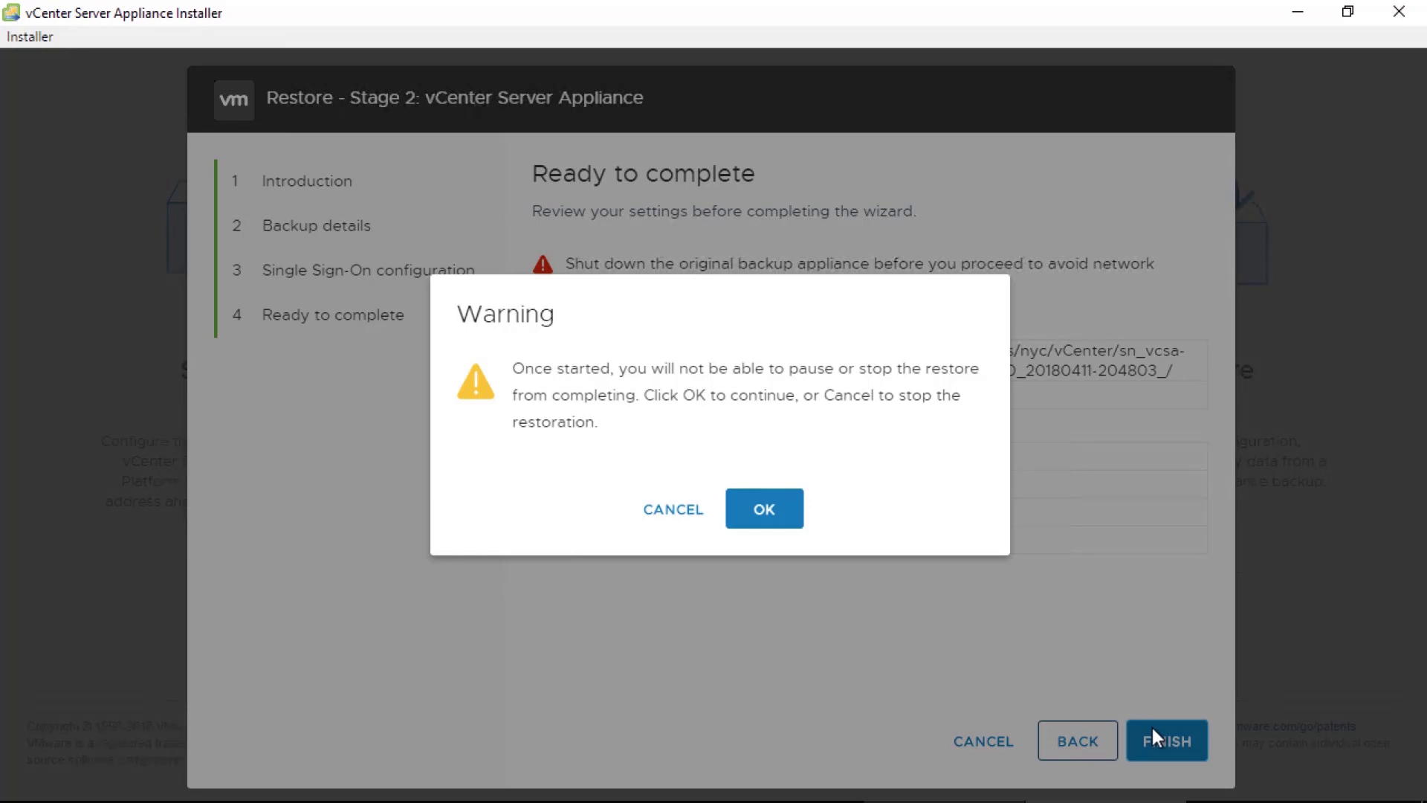
- Confirm the warning so the irreversible stage 2 restore begins
{"action": "left_click", "coordinate": [773, 520]}
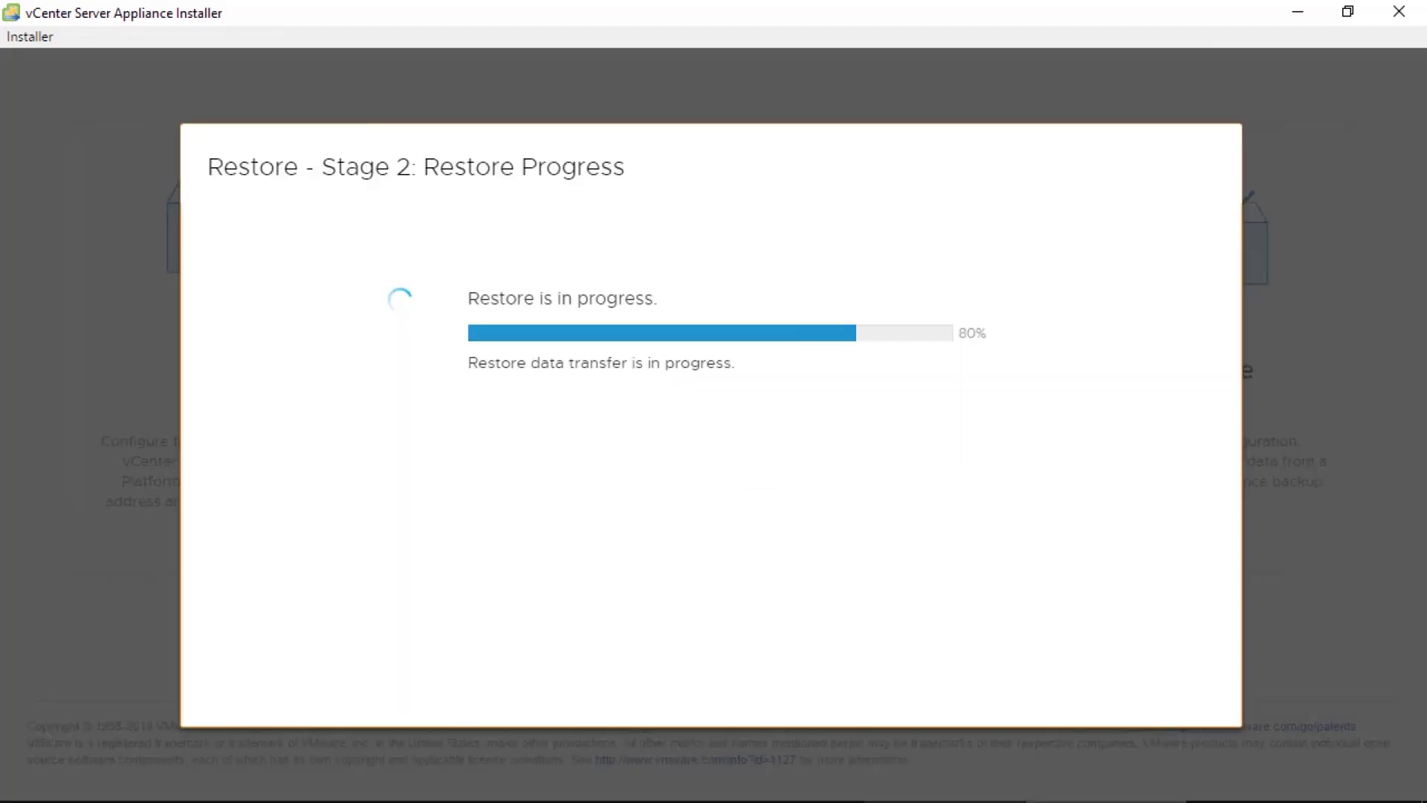